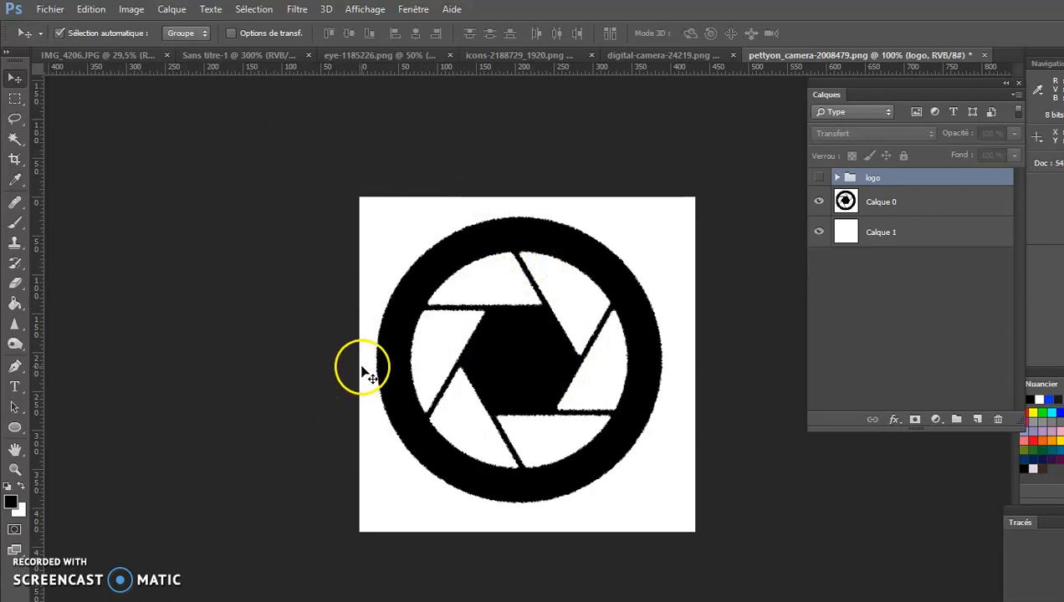
Step: Draw a circle about 362 px wide with the Ellipse tool and align it with the aperture icon's outer edge
{"action": "left_click", "coordinate": [16, 428]}
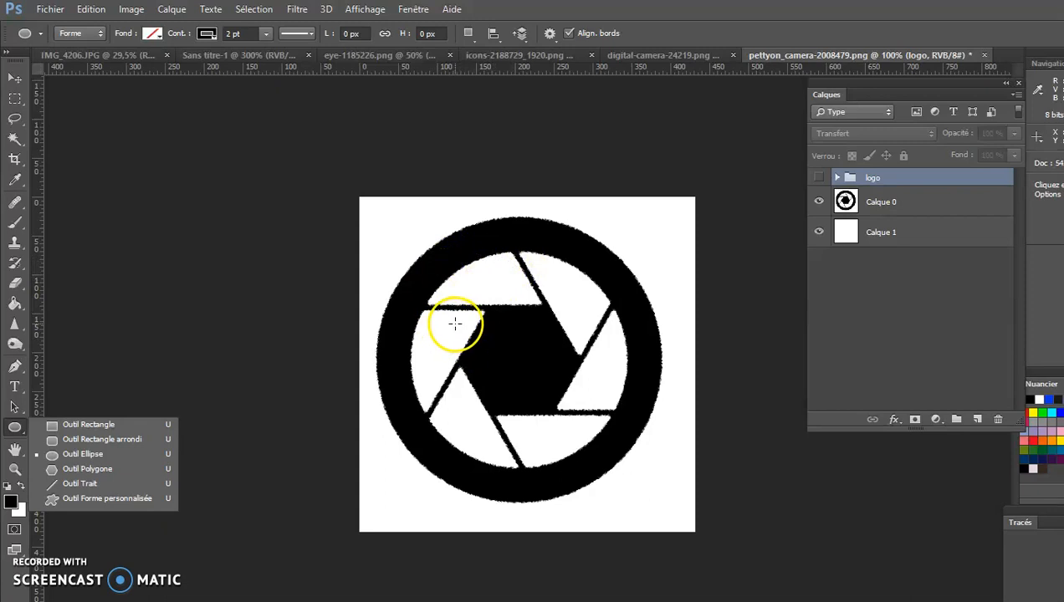
{"action": "left_click", "coordinate": [898, 203]}
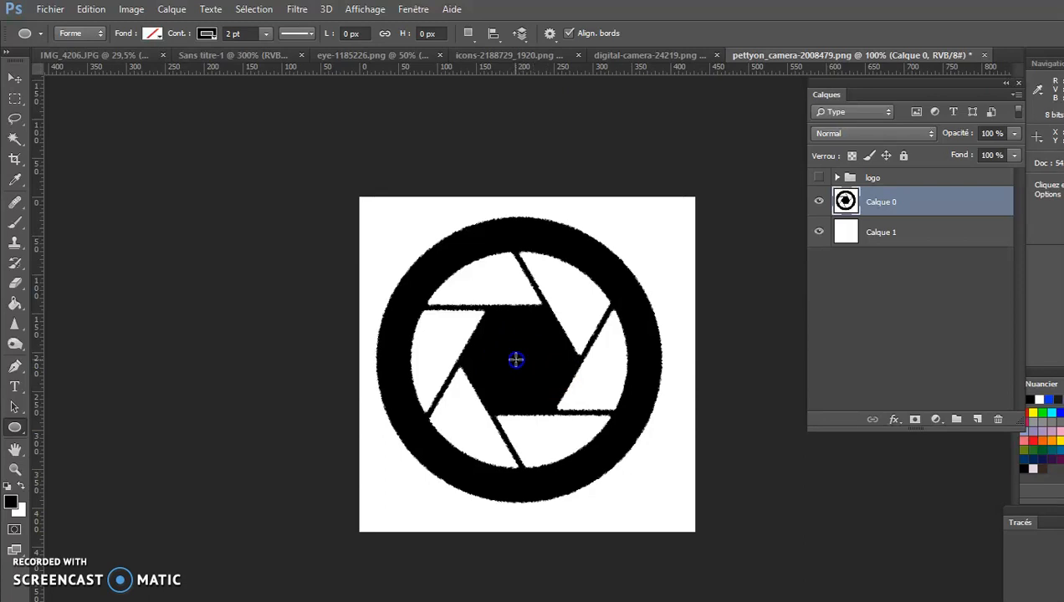
{"action": "left_click_drag", "start_coordinate": [516, 360], "coordinate": [368, 218]}
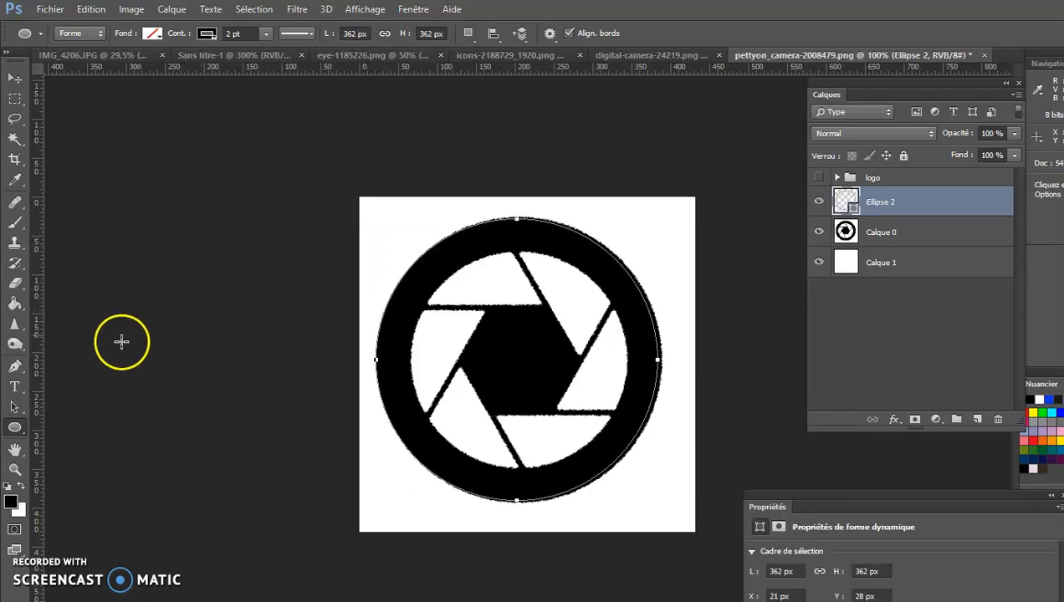
{"action": "left_click", "coordinate": [17, 407]}
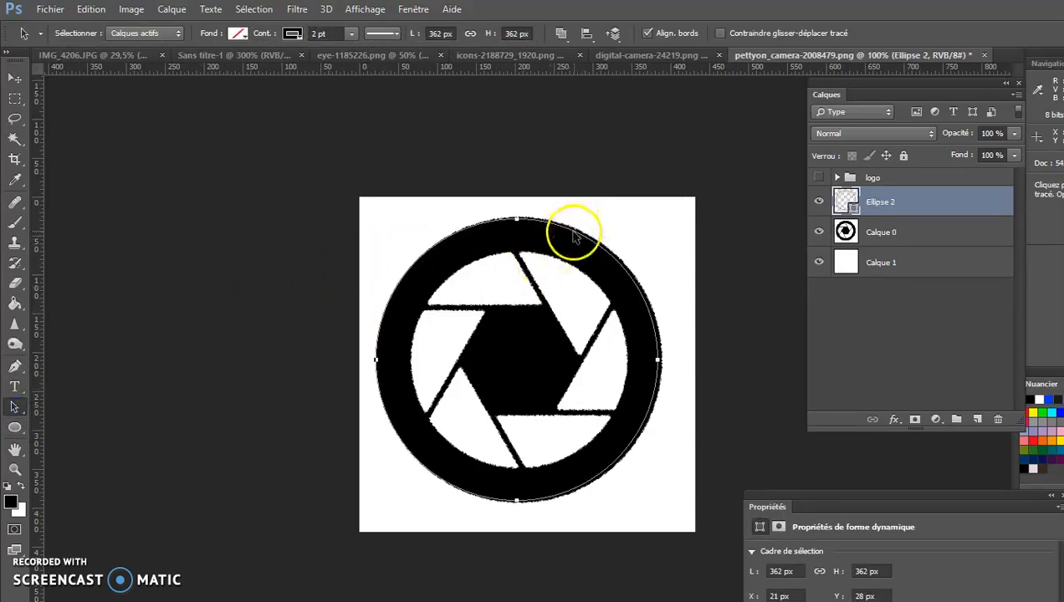
{"action": "left_click_drag", "start_coordinate": [575, 236], "coordinate": [577, 237]}
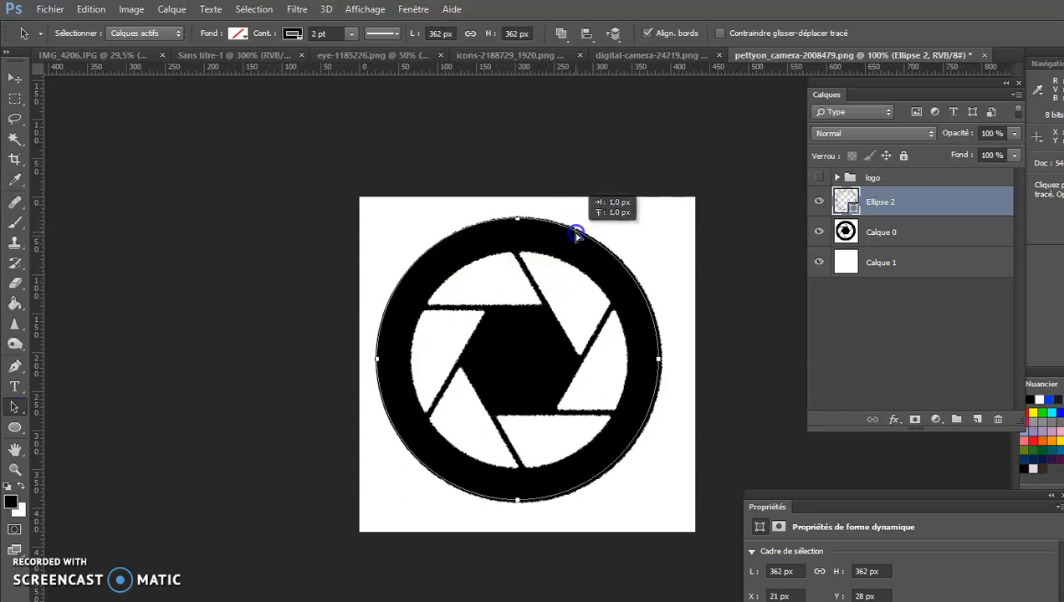
{"action": "left_click_drag", "start_coordinate": [576, 237], "coordinate": [579, 236]}
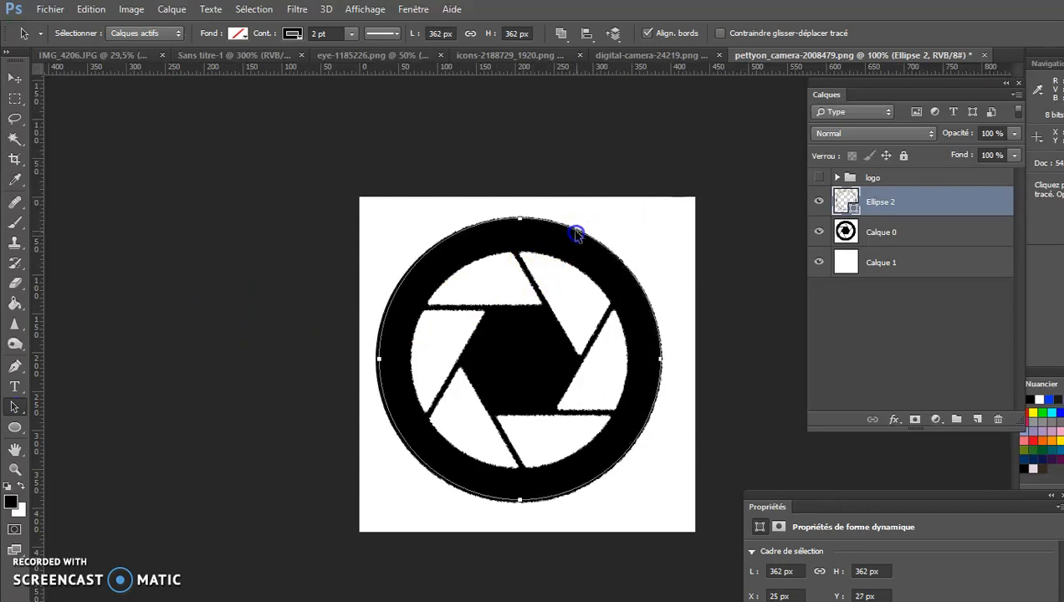
Step: Rename the new ellipse layer as Rond Fond
{"action": "double_click", "coordinate": [887, 205]}
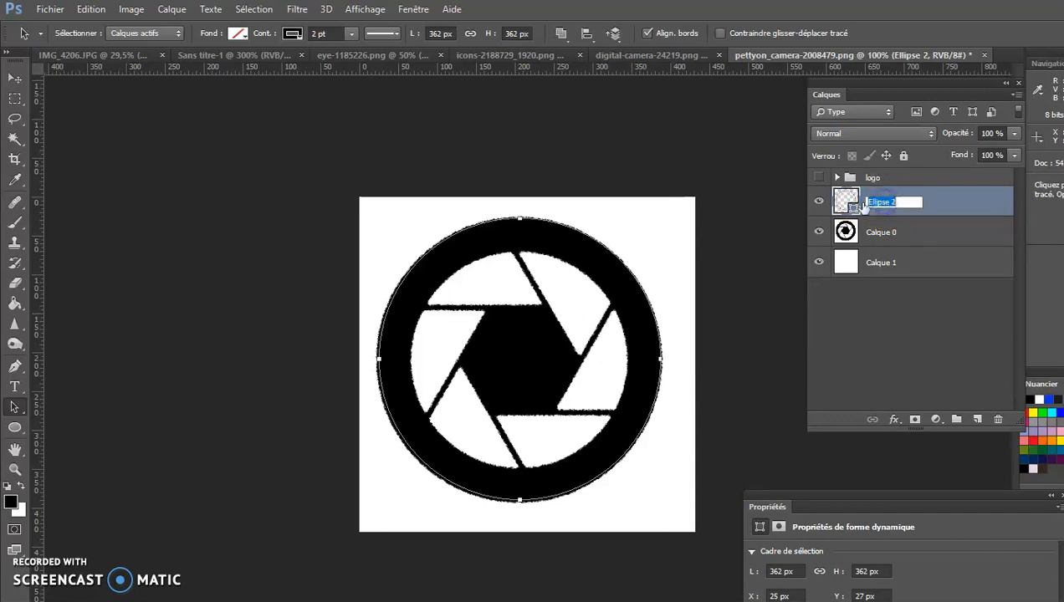
{"action": "type", "text": "Fond"}
{"action": "key", "text": "Return"}
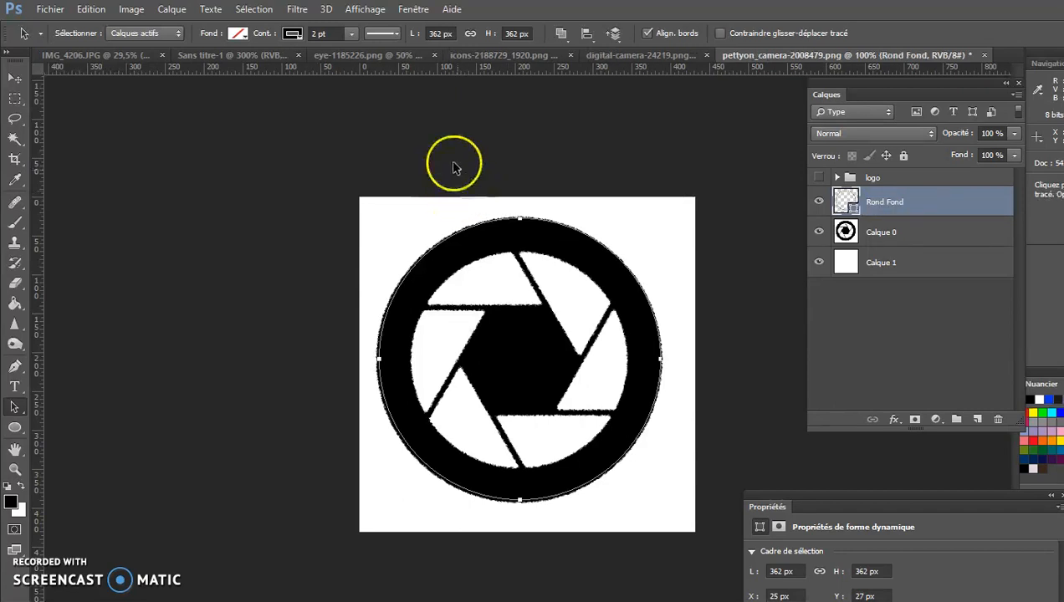
Step: Fill the Rond Fond circle with pure blue and remove its stroke
{"action": "left_click", "coordinate": [239, 33]}
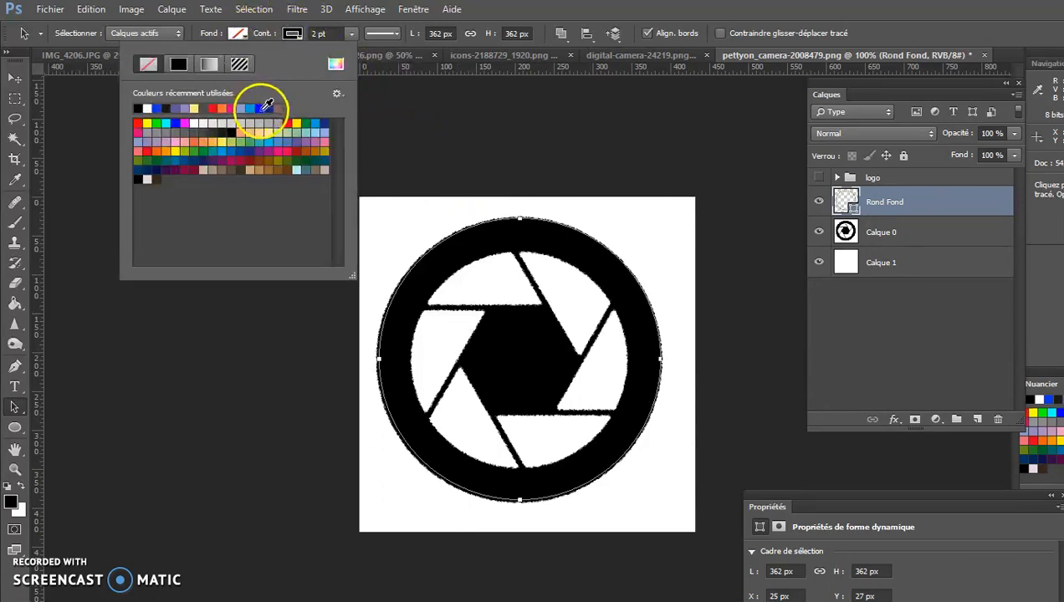
{"action": "left_click", "coordinate": [266, 105]}
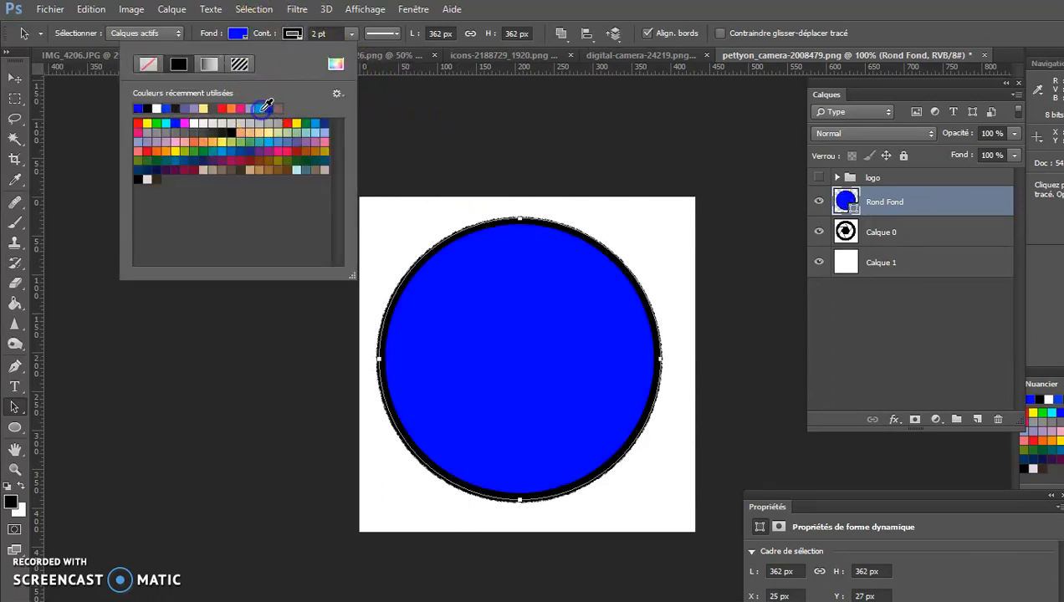
{"action": "left_click", "coordinate": [293, 35]}
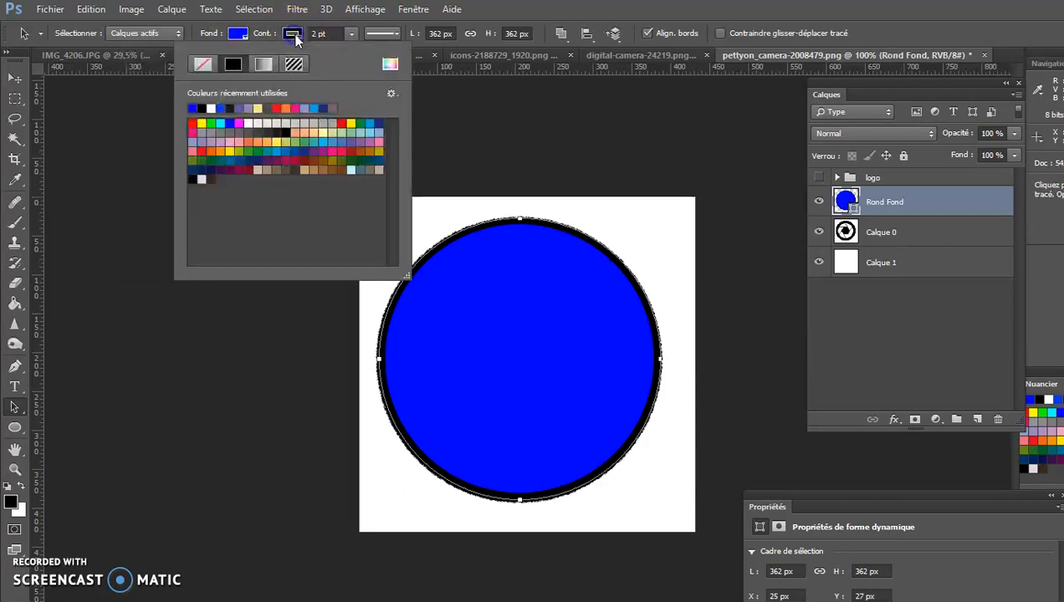
{"action": "left_click", "coordinate": [201, 66]}
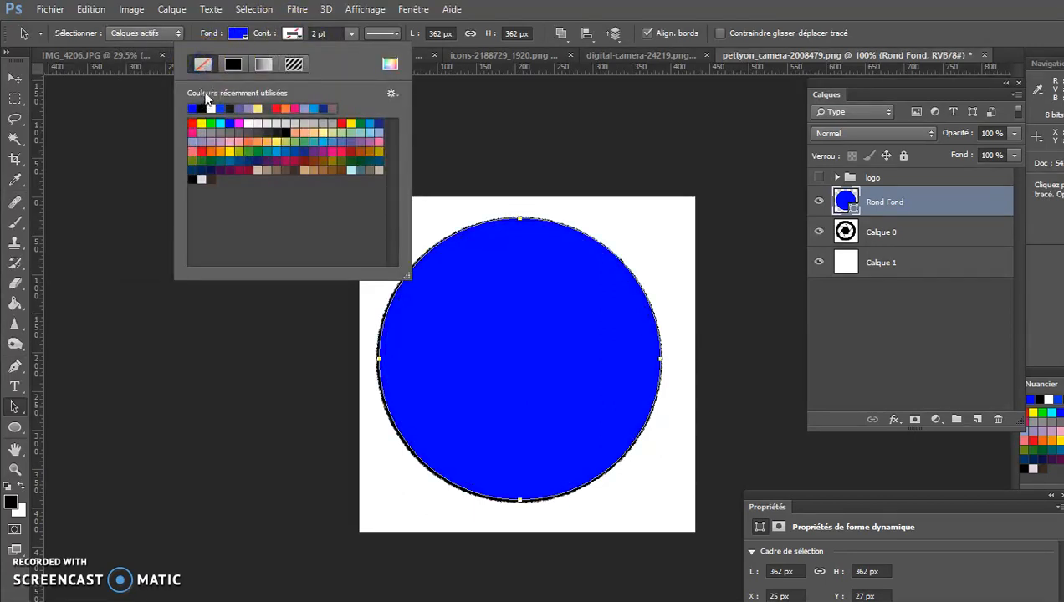
Step: Hide the Rond Fond layer and make Calque 0 the active layer
{"action": "left_click", "coordinate": [17, 75]}
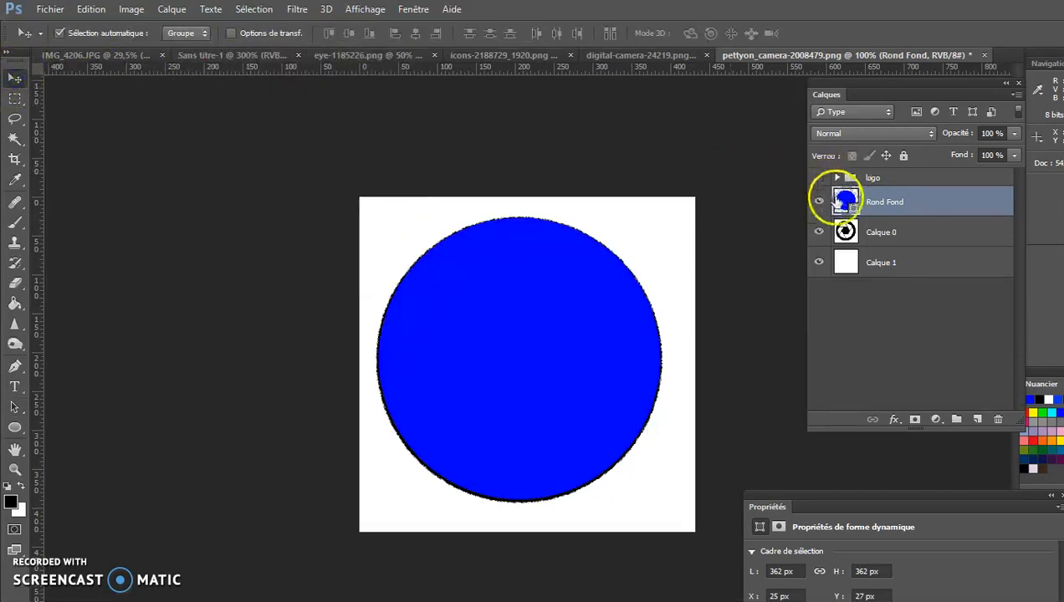
{"action": "left_click", "coordinate": [818, 201]}
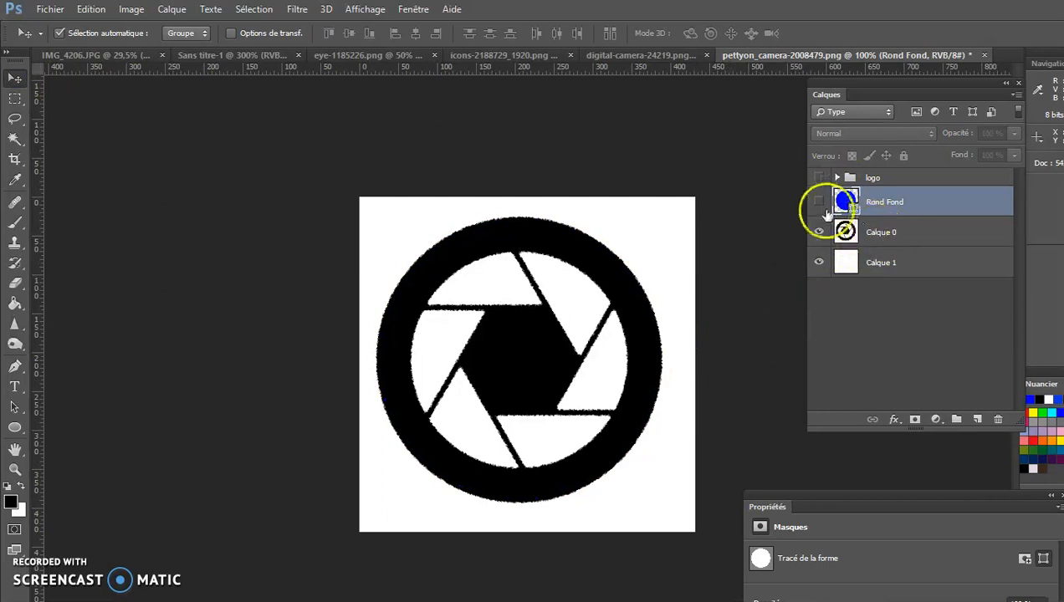
{"action": "left_click", "coordinate": [892, 234]}
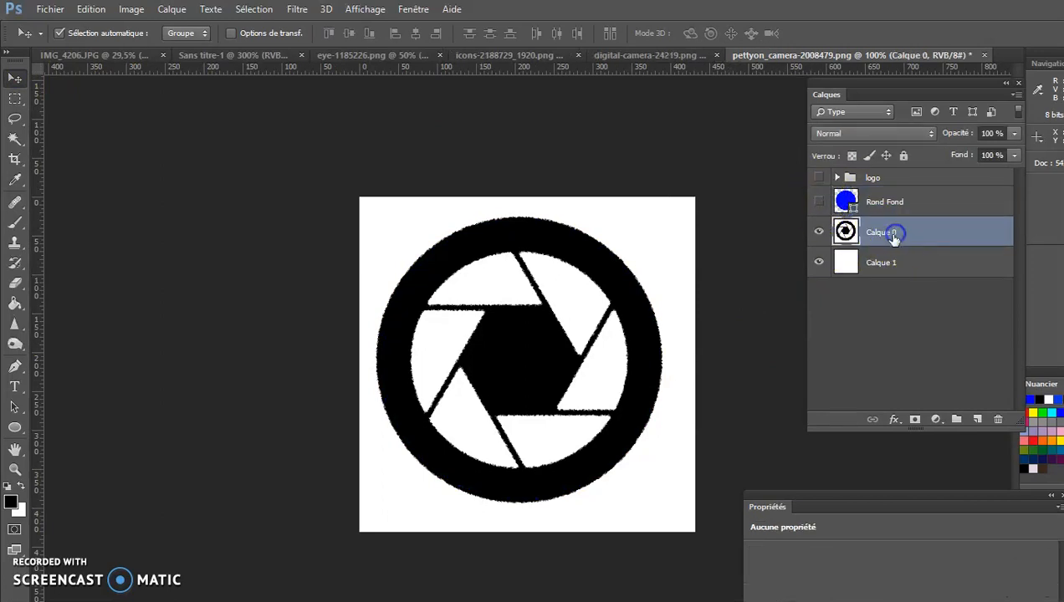
Step: Trace the icon's upper-left blade opening with the Pen tool in Forme mode as a closed four-point shape about 167 × 89 px
{"action": "left_click", "coordinate": [15, 411]}
{"action": "left_click", "coordinate": [15, 366]}
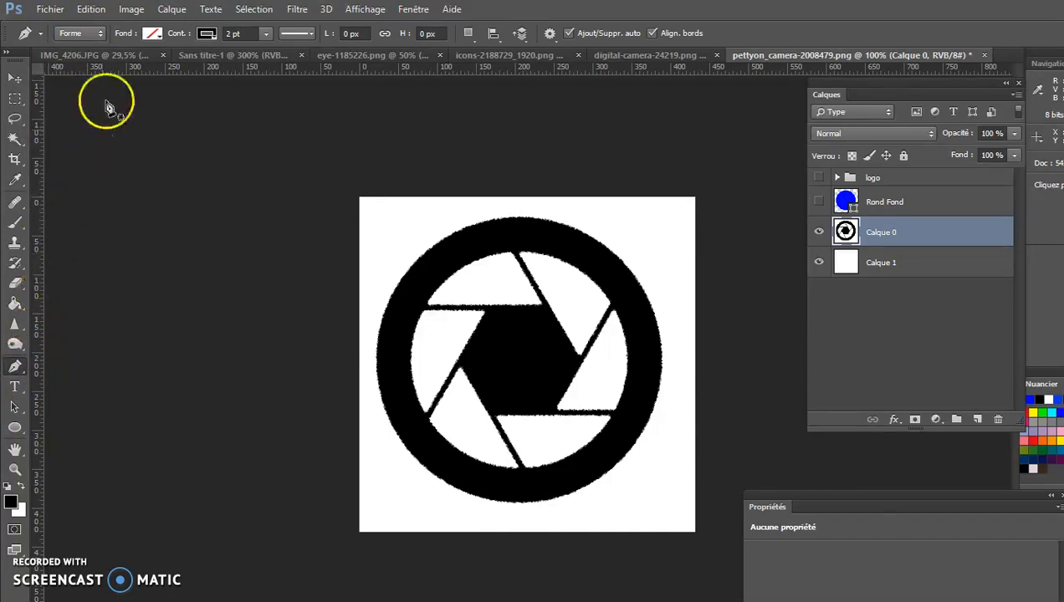
{"action": "left_click", "coordinate": [95, 35]}
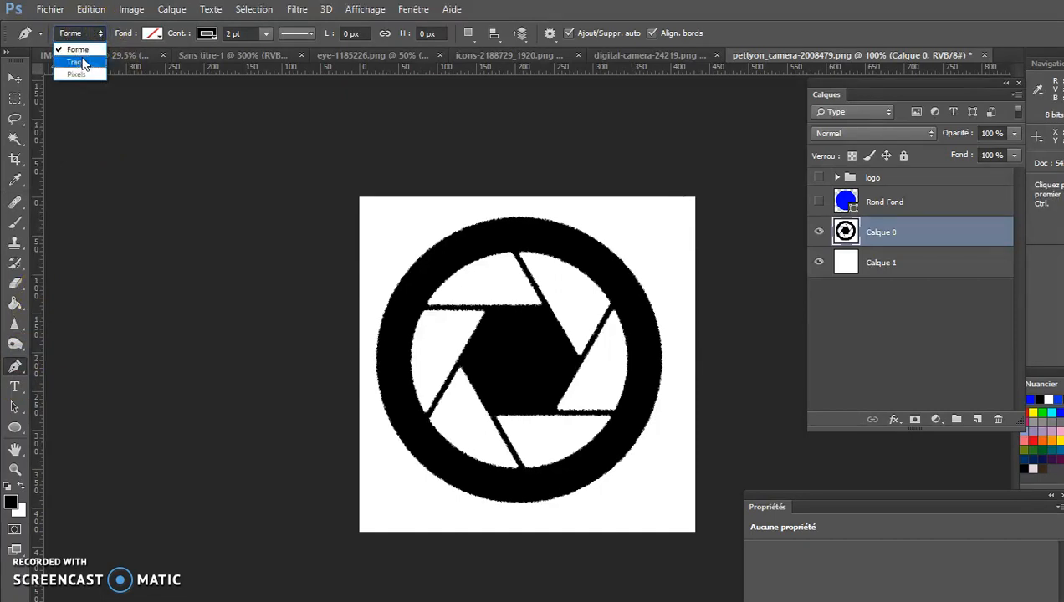
{"action": "left_click", "coordinate": [86, 52]}
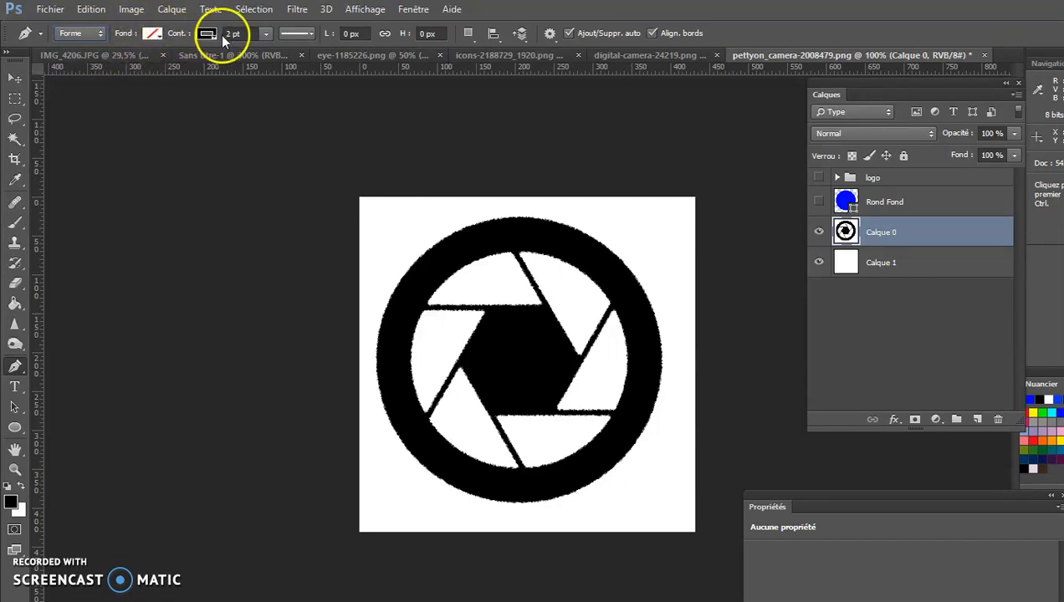
{"action": "left_click", "coordinate": [90, 35]}
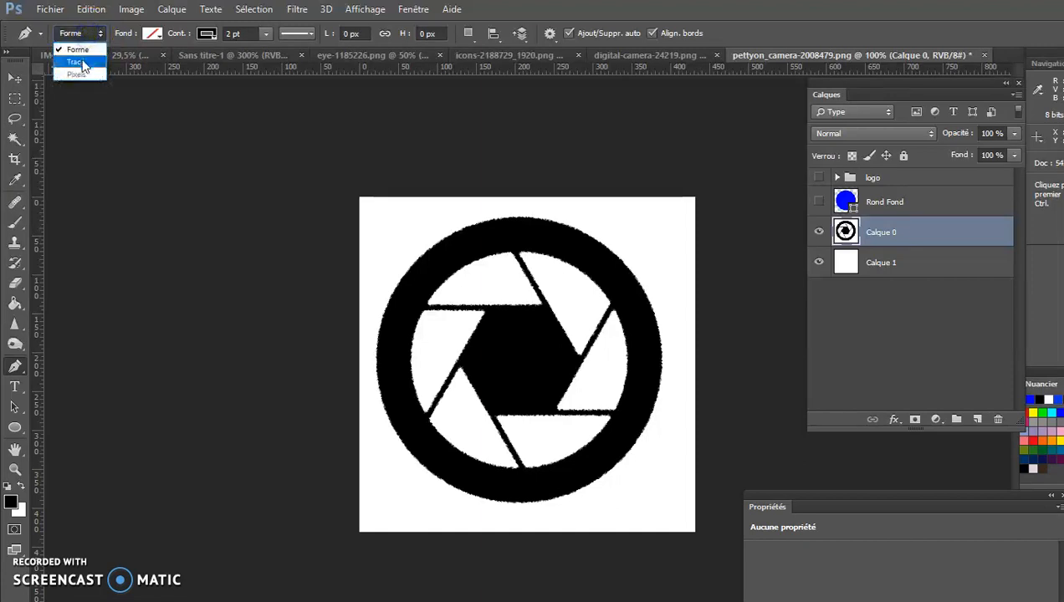
{"action": "left_click", "coordinate": [84, 51]}
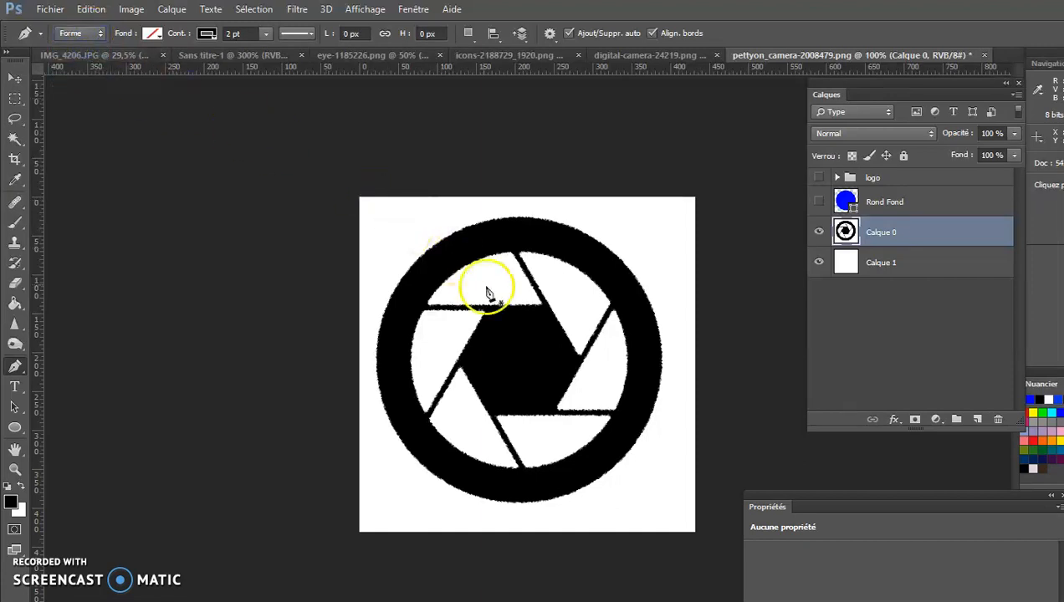
{"action": "left_click", "coordinate": [414, 305]}
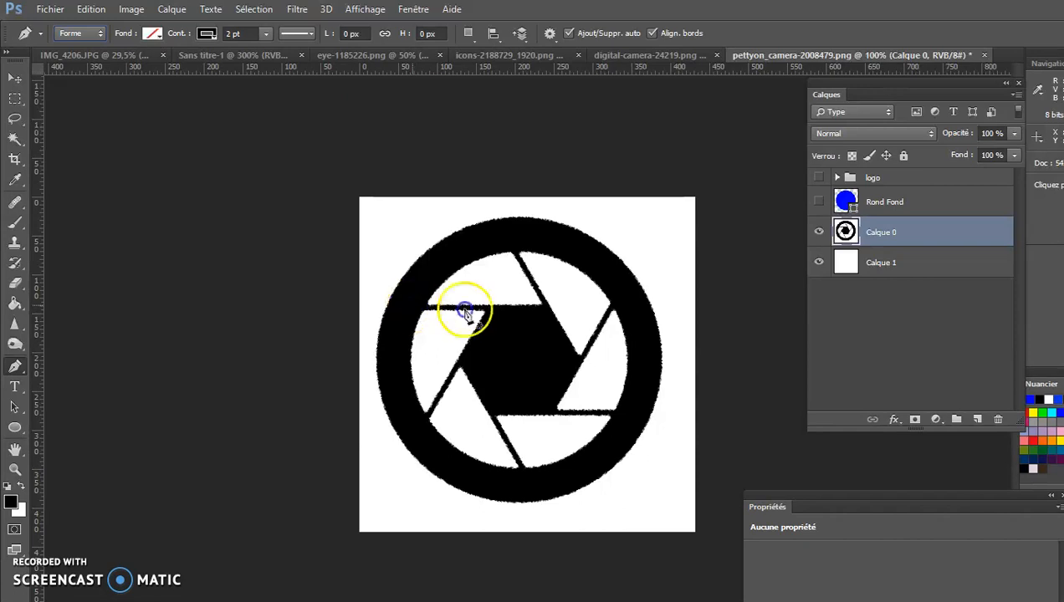
{"action": "left_click", "coordinate": [510, 244]}
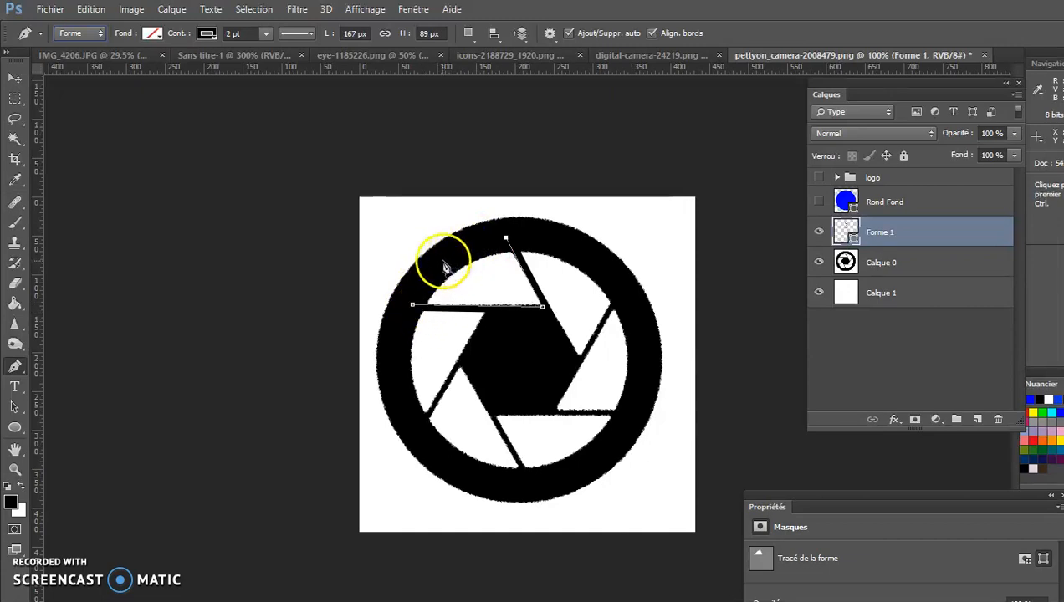
{"action": "left_click", "coordinate": [412, 305]}
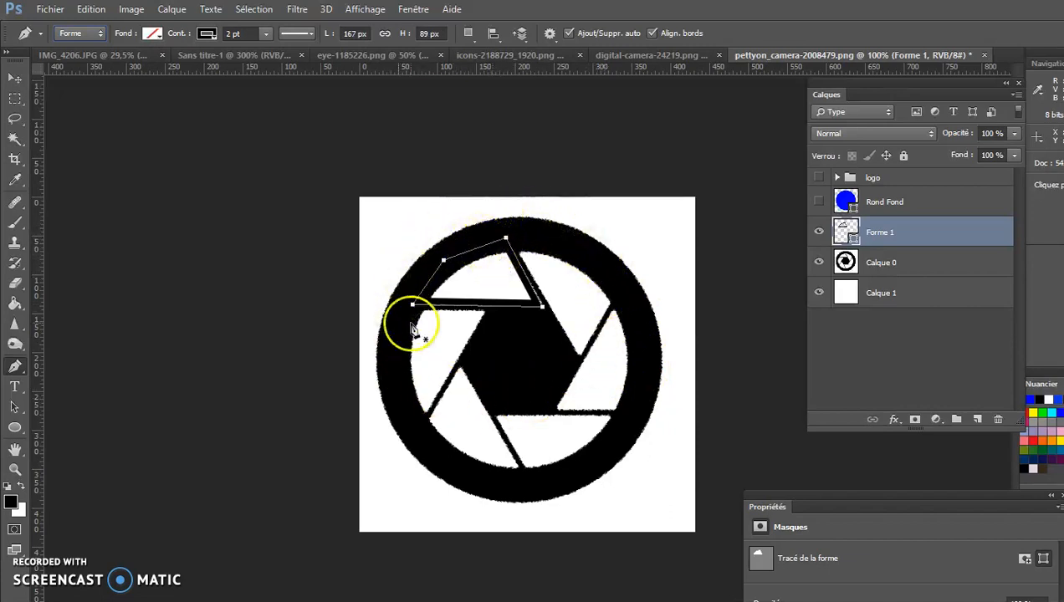
Step: Fill the traced blade shape with light blue and remove its stroke
{"action": "left_click", "coordinate": [153, 34]}
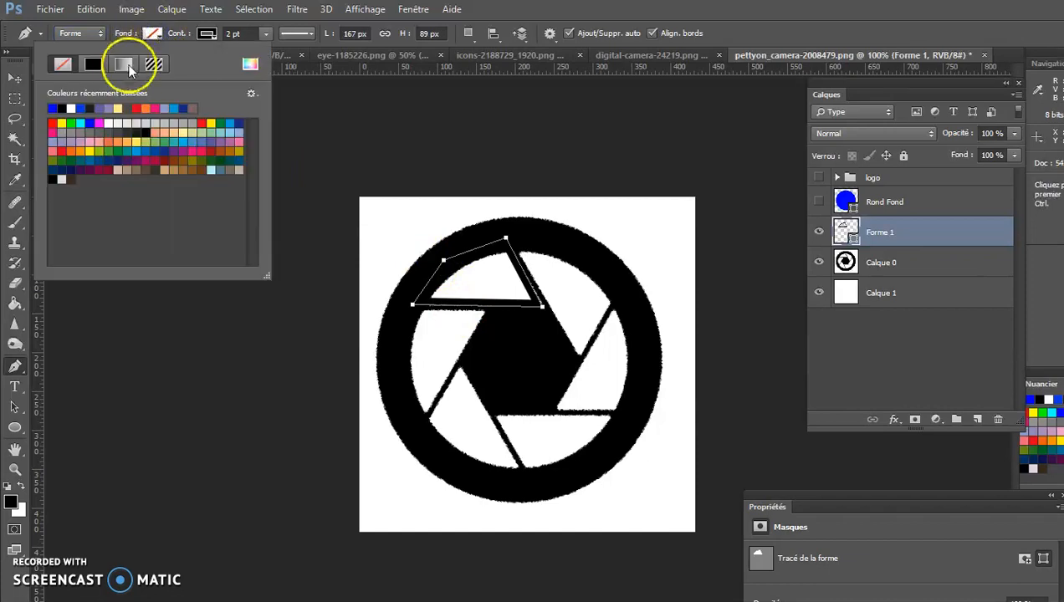
{"action": "left_click", "coordinate": [177, 108]}
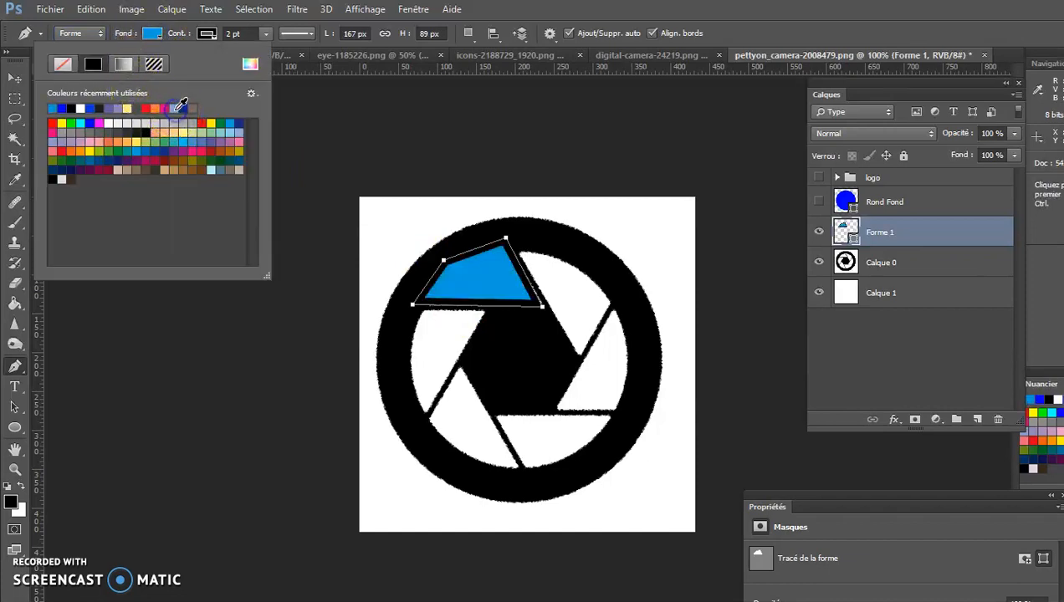
{"action": "left_click", "coordinate": [209, 37]}
{"action": "left_click", "coordinate": [121, 68]}
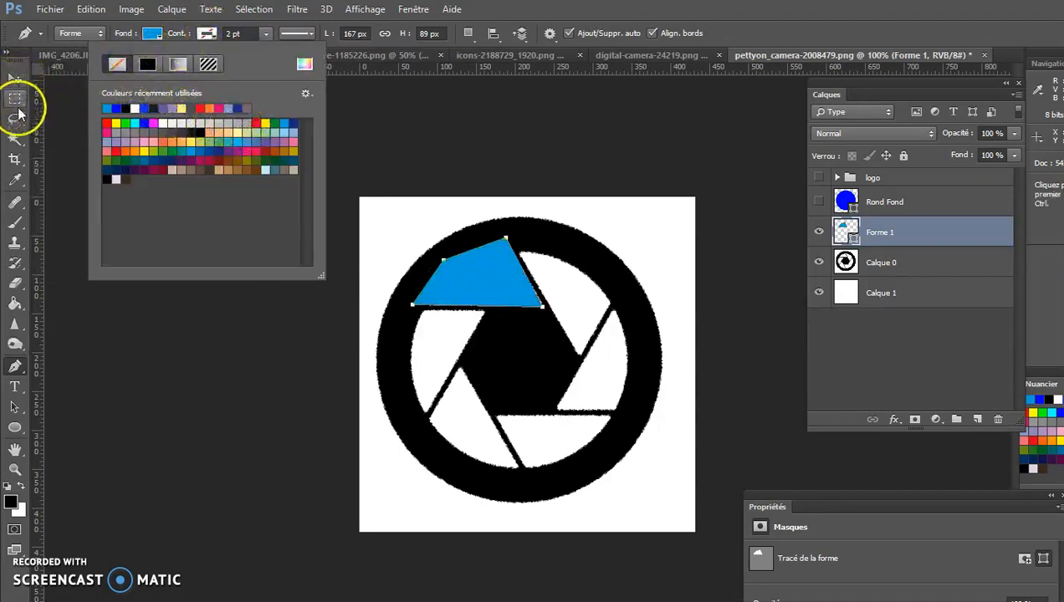
Step: Duplicate the blue blade path within the same shape layer and place the copy over the upper-right blade opening
{"action": "left_click", "coordinate": [16, 406]}
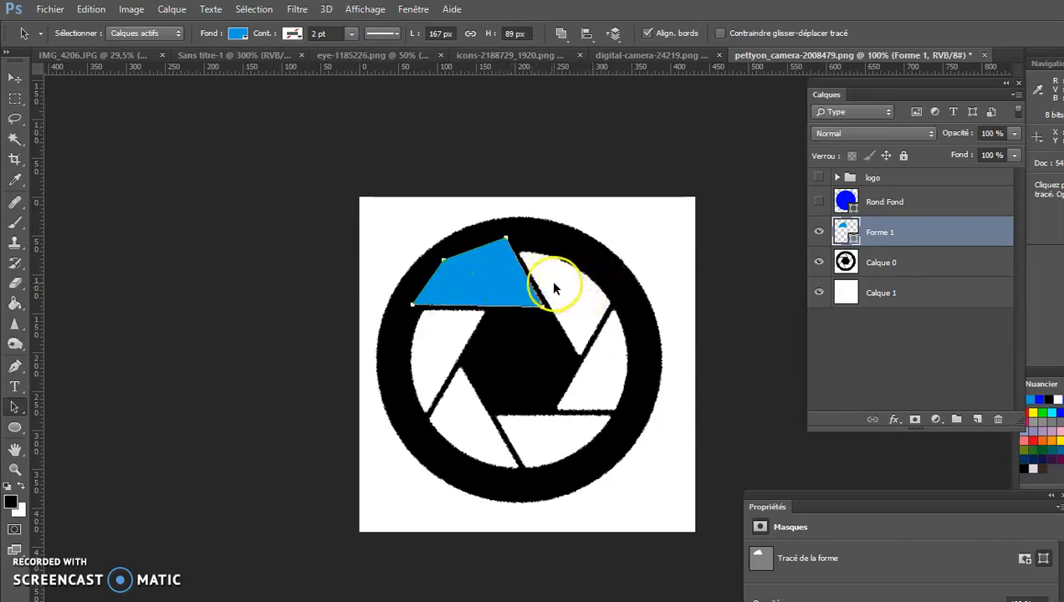
{"action": "left_click_drag", "start_coordinate": [484, 281], "coordinate": [574, 293]}
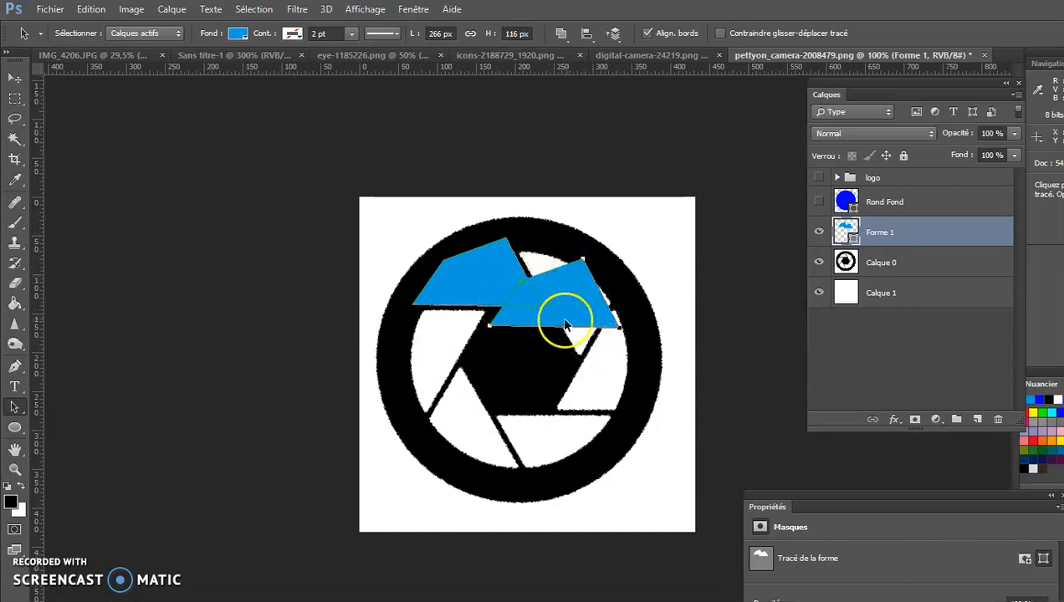
{"action": "mouse_move", "coordinate": [575, 304]}
{"action": "left_mouse_down"}
{"action": "mouse_move", "coordinate": [575, 251]}
{"action": "mouse_move", "coordinate": [555, 287]}
{"action": "mouse_move", "coordinate": [559, 280]}
{"action": "mouse_move", "coordinate": [590, 305]}
{"action": "mouse_move", "coordinate": [563, 312]}
{"action": "mouse_move", "coordinate": [584, 321]}
{"action": "left_mouse_up"}
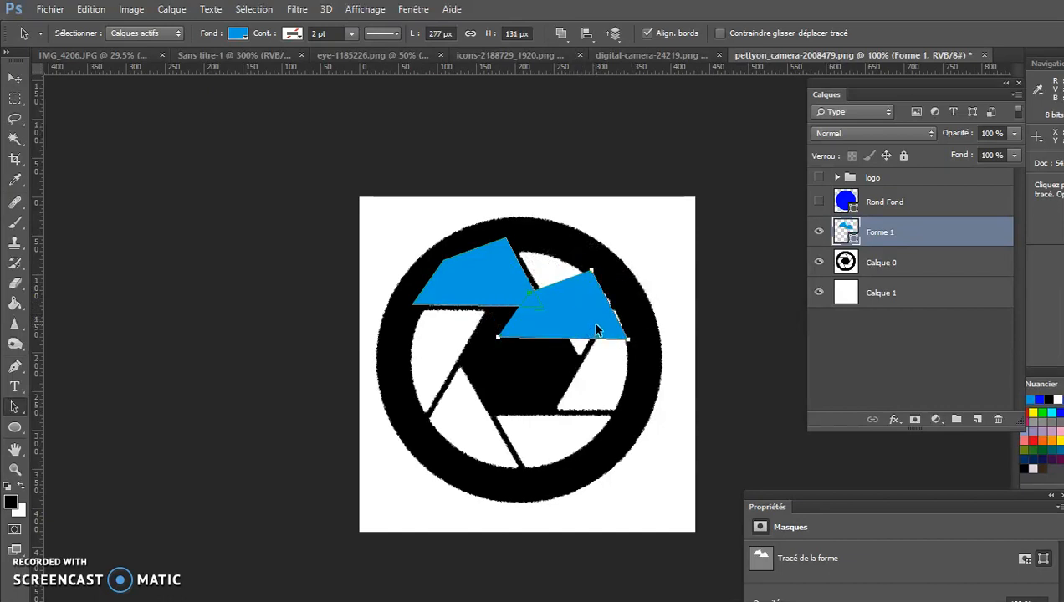
Step: Start a Rotation transform on the copied blade and move it so its lower-right corner meets the bottom tip of the upper-right opening
{"action": "left_click", "coordinate": [91, 9]}
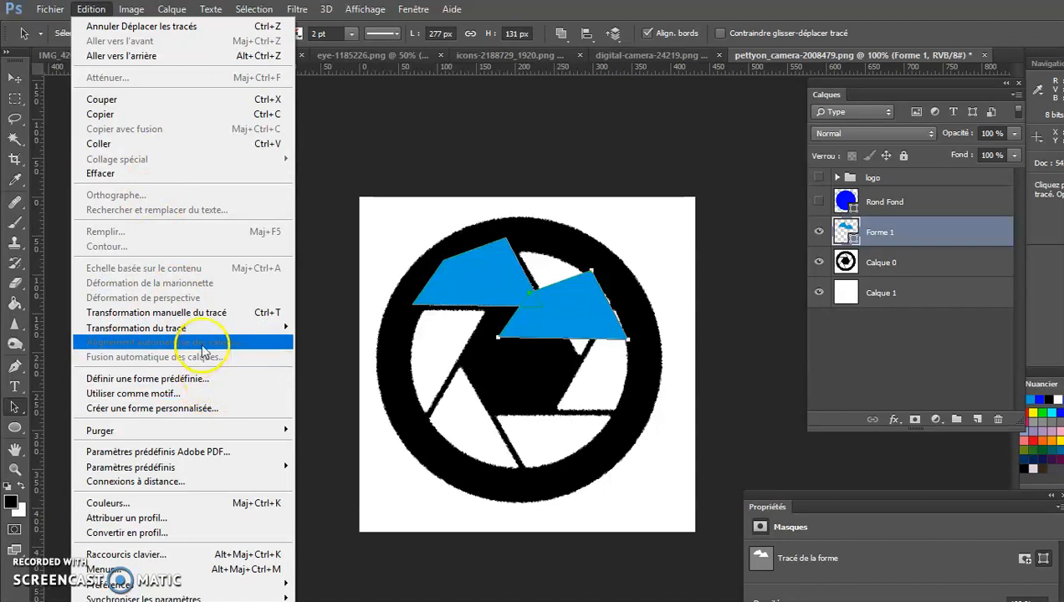
{"action": "mouse_move", "coordinate": [213, 330]}
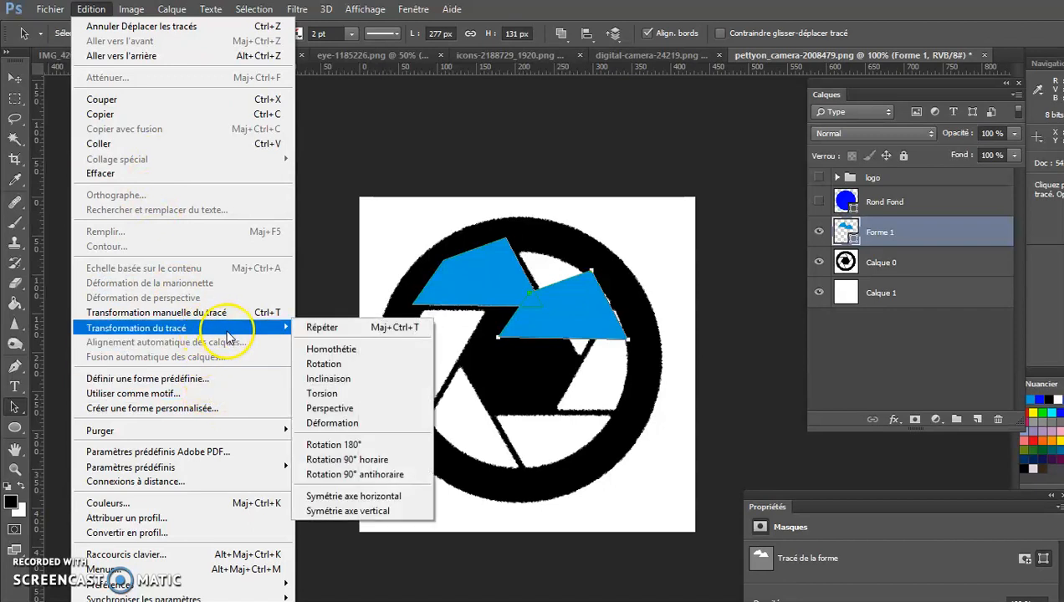
{"action": "left_click", "coordinate": [323, 364]}
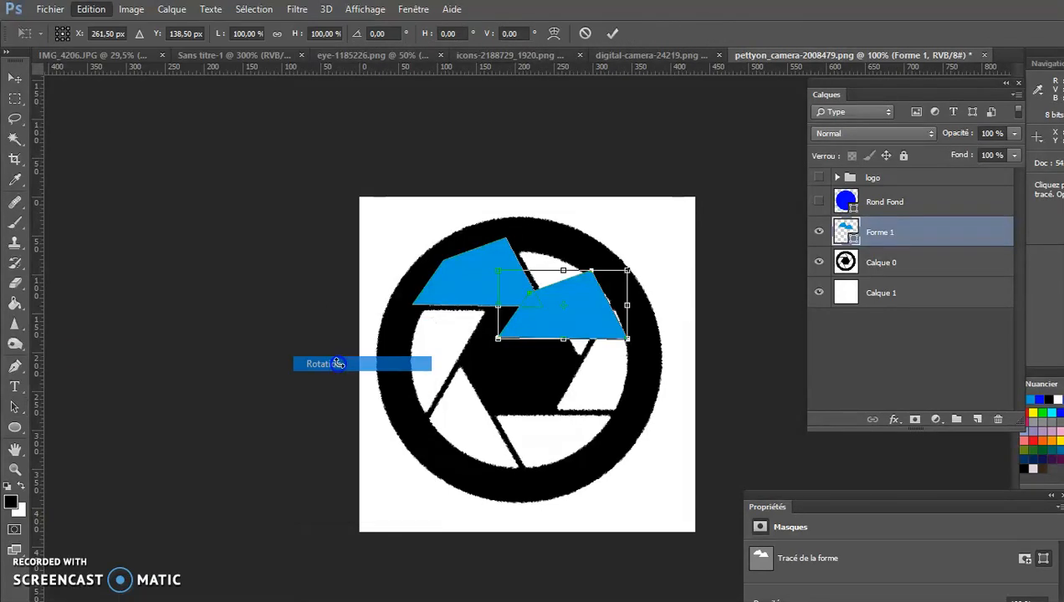
{"action": "left_click_drag", "start_coordinate": [588, 312], "coordinate": [570, 265]}
{"action": "key", "text": "ctrl+plus"}
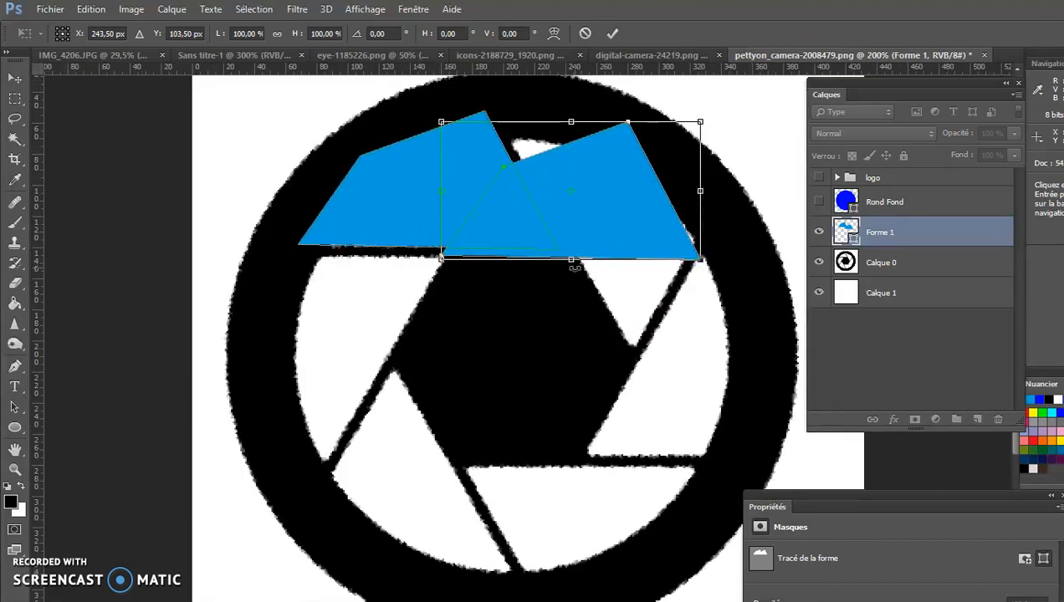
{"action": "left_click_drag", "start_coordinate": [635, 318], "coordinate": [446, 376]}
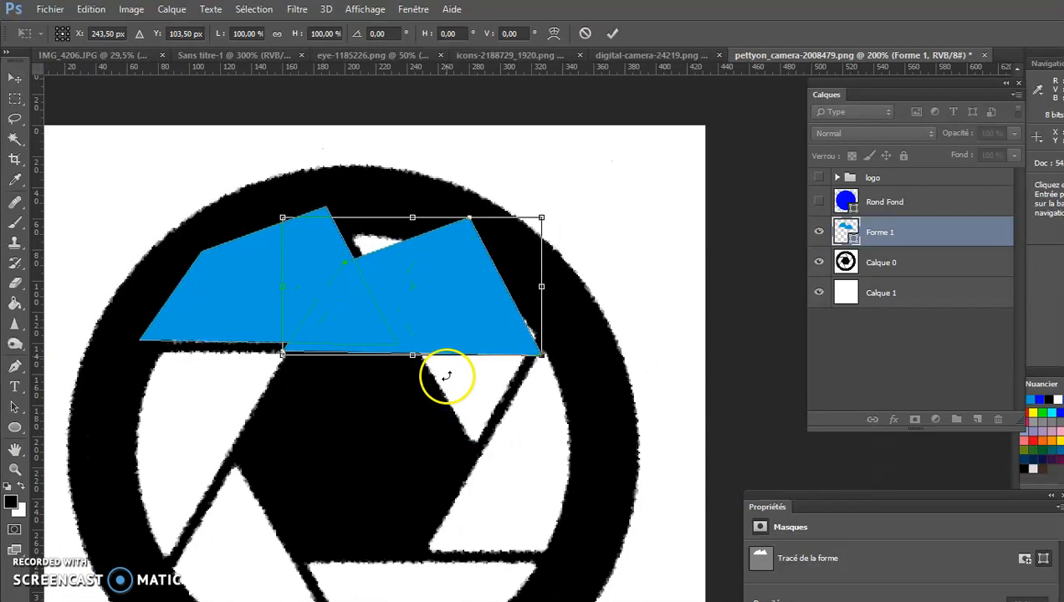
{"action": "left_click_drag", "start_coordinate": [458, 300], "coordinate": [410, 395]}
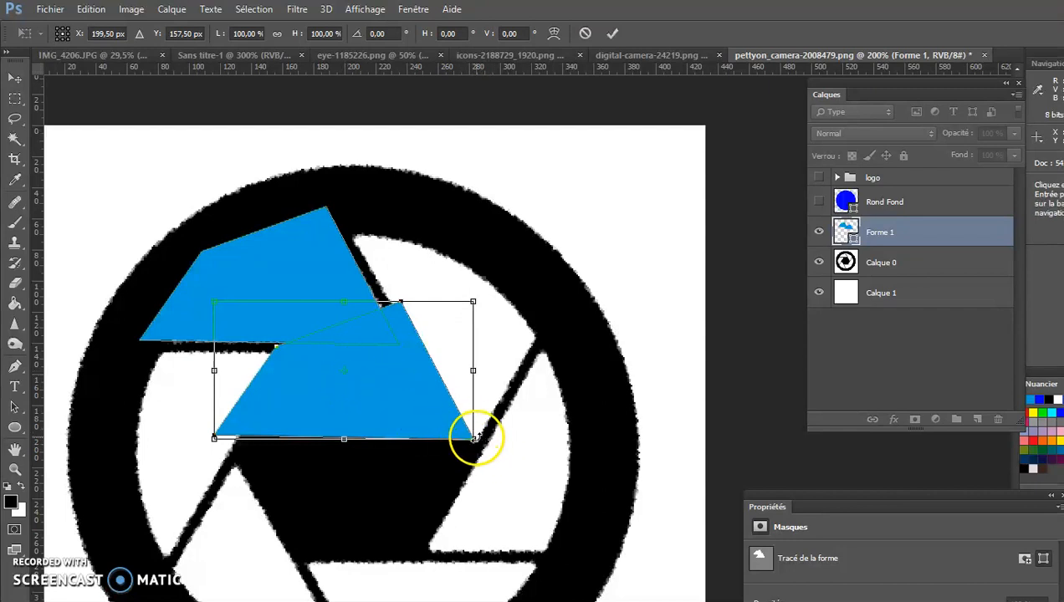
{"action": "mouse_move", "coordinate": [415, 395]}
{"action": "left_mouse_down"}
{"action": "mouse_move", "coordinate": [393, 393]}
{"action": "mouse_move", "coordinate": [424, 399]}
{"action": "mouse_move", "coordinate": [404, 390]}
{"action": "left_mouse_up"}
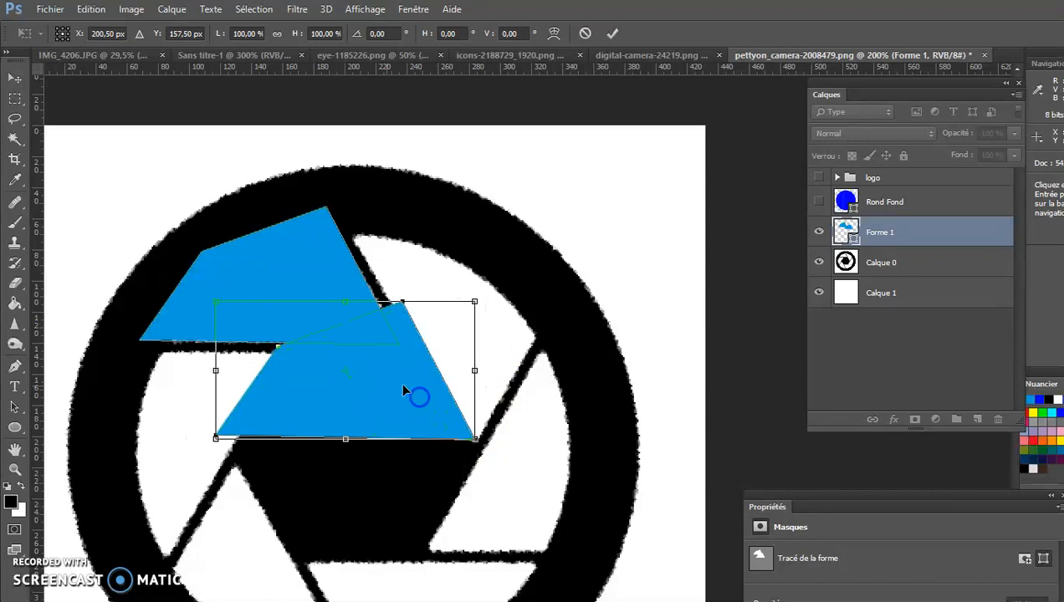
Step: Set the transform's pivot on the blade's lower-right corner and rotate the blade about 58° to cover the upper-right opening
{"action": "left_click_drag", "start_coordinate": [347, 372], "coordinate": [476, 440]}
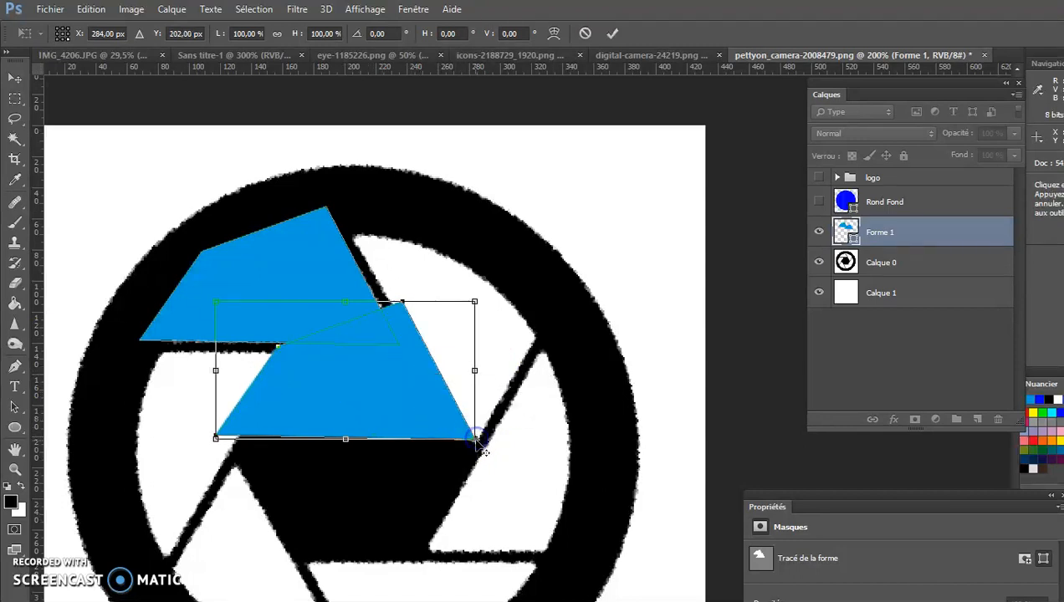
{"action": "left_click_drag", "start_coordinate": [166, 263], "coordinate": [467, 183]}
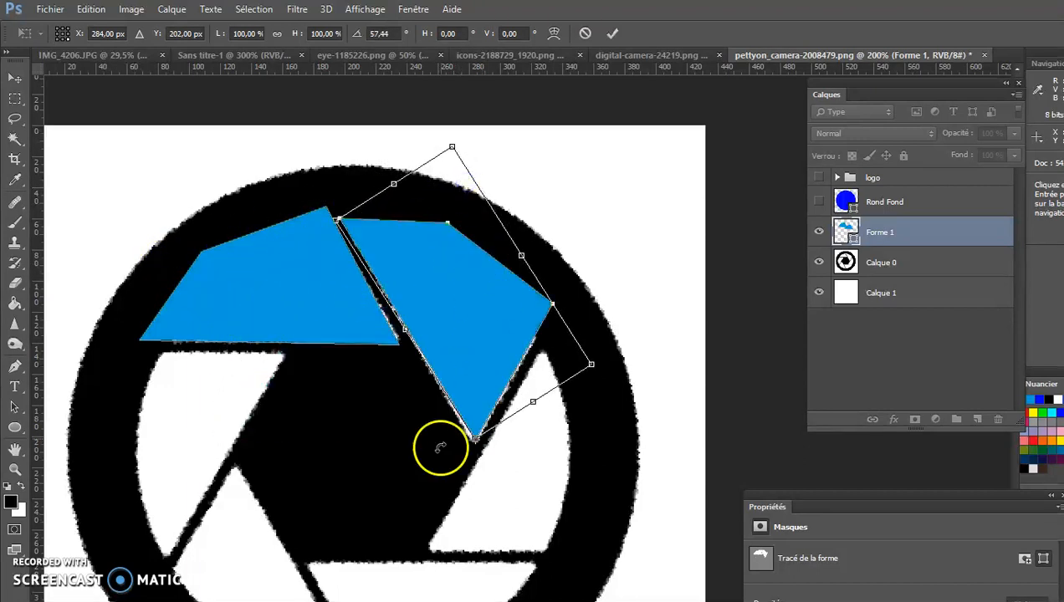
{"action": "left_click_drag", "start_coordinate": [482, 136], "coordinate": [486, 136]}
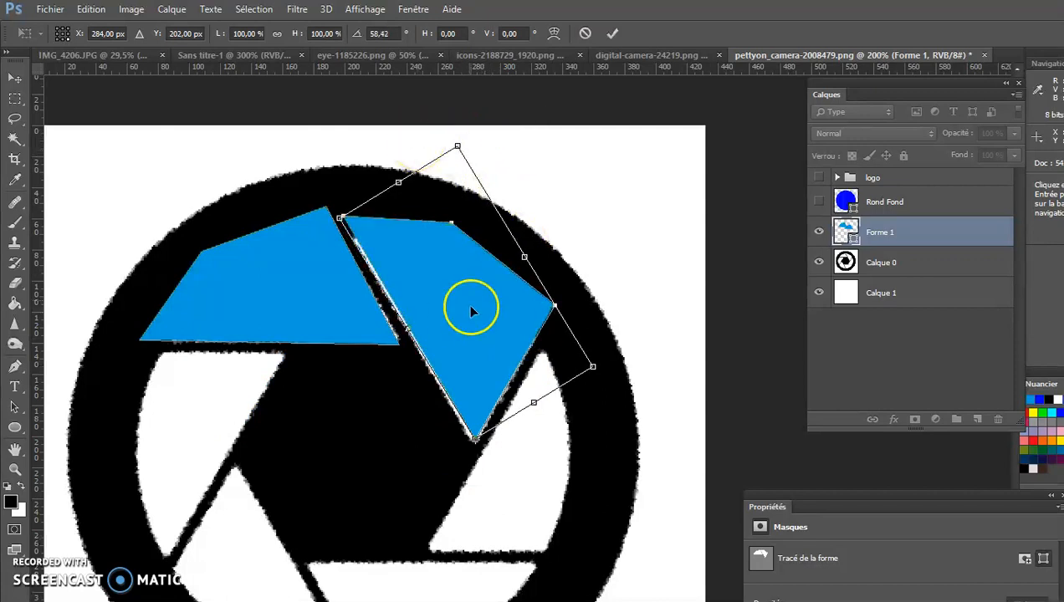
{"action": "left_click_drag", "start_coordinate": [470, 320], "coordinate": [468, 320]}
{"action": "key", "text": "Return"}
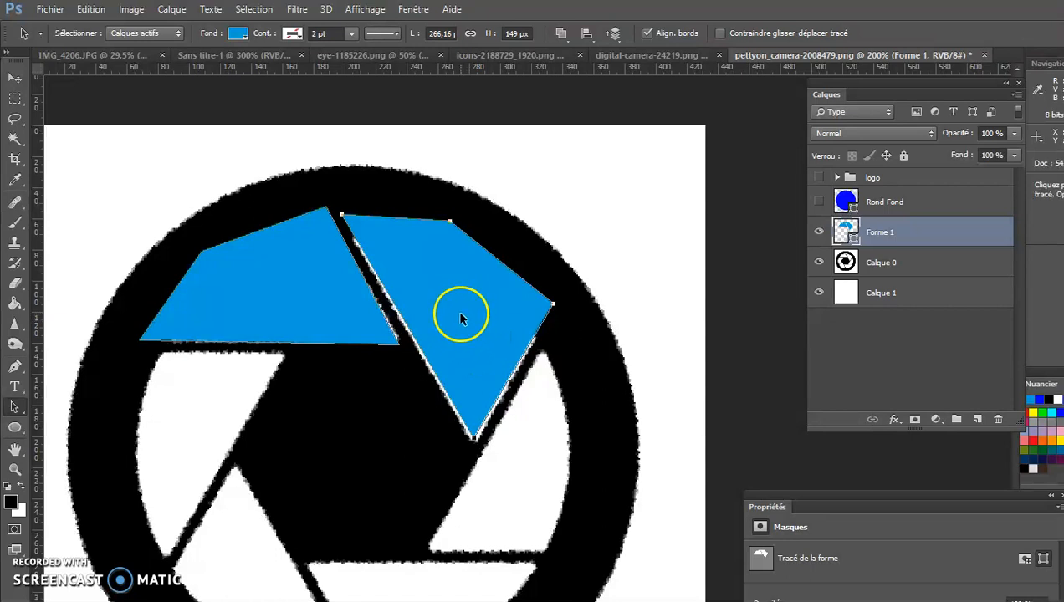
Step: Duplicate the rotated blade, turn the copy about 59° around its bottom tip over the right-hand opening, and check it with Calque 0 hidden
{"action": "left_click_drag", "start_coordinate": [451, 307], "coordinate": [406, 413]}
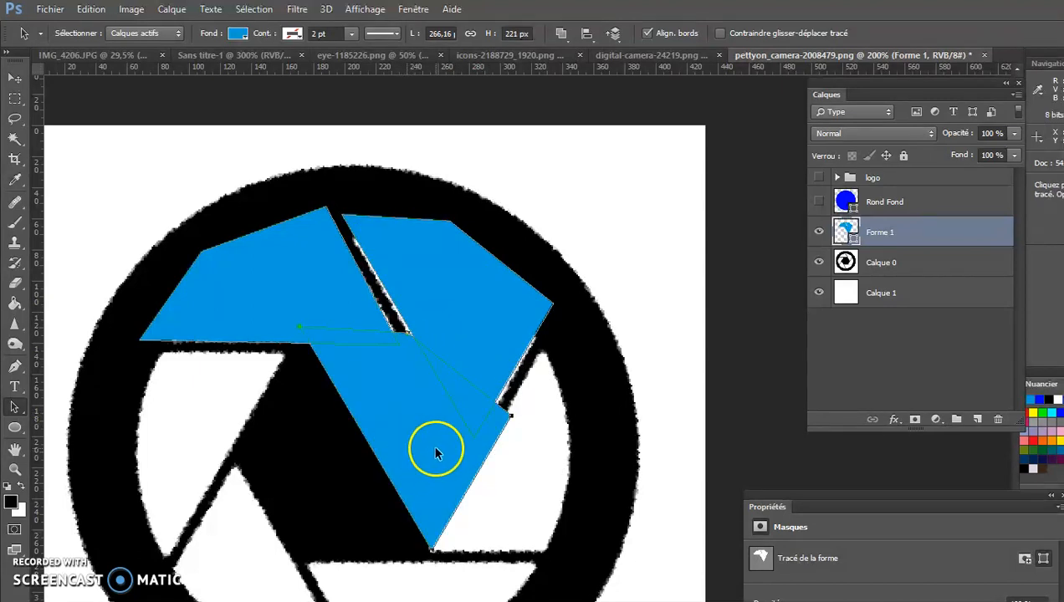
{"action": "key", "text": "ctrl+t"}
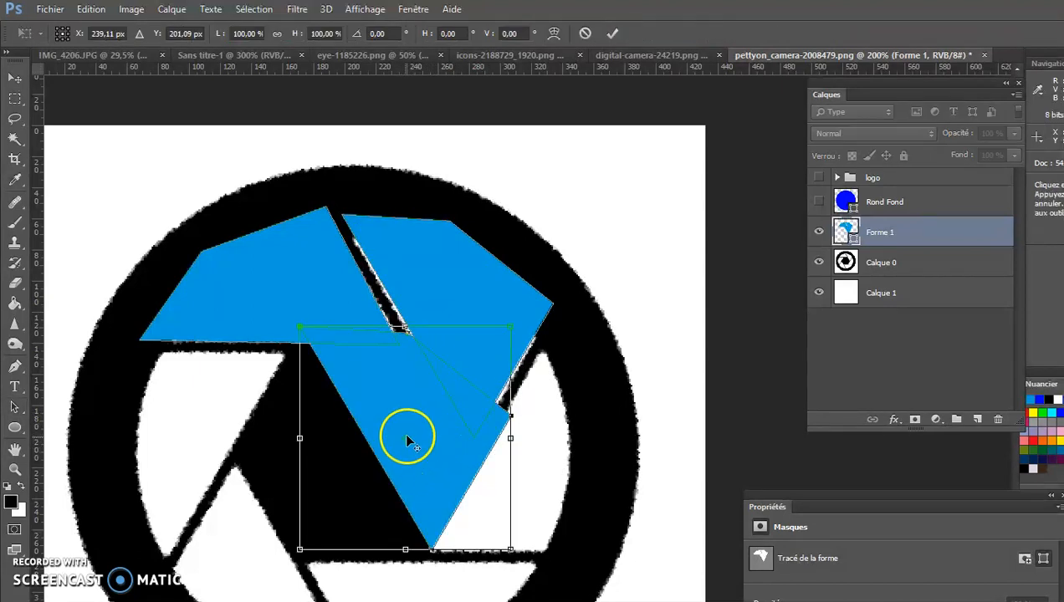
{"action": "left_click_drag", "start_coordinate": [406, 441], "coordinate": [430, 551]}
{"action": "left_click_drag", "start_coordinate": [546, 302], "coordinate": [650, 523]}
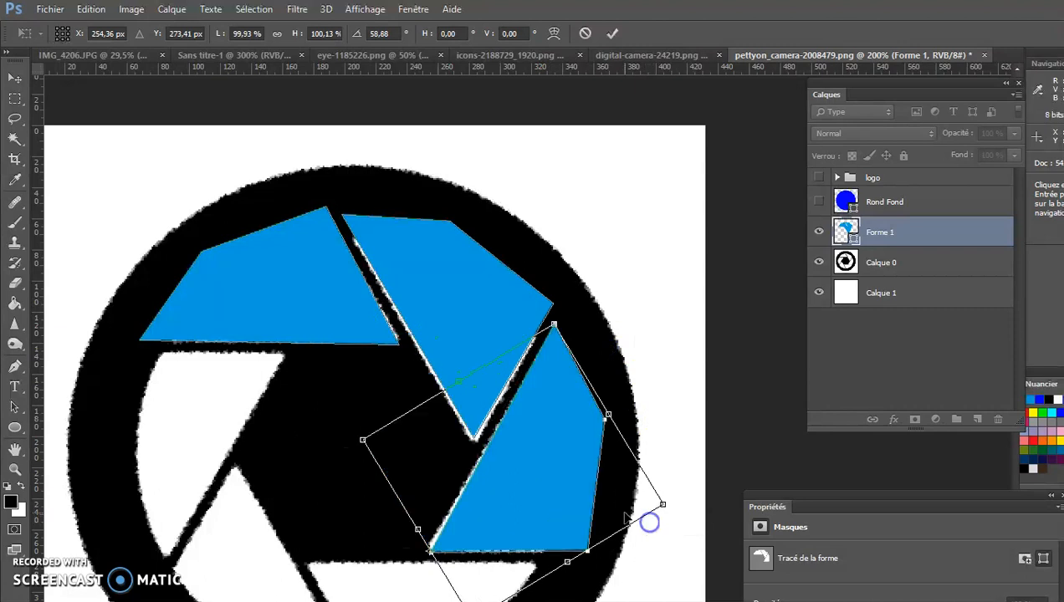
{"action": "key", "text": "Return"}
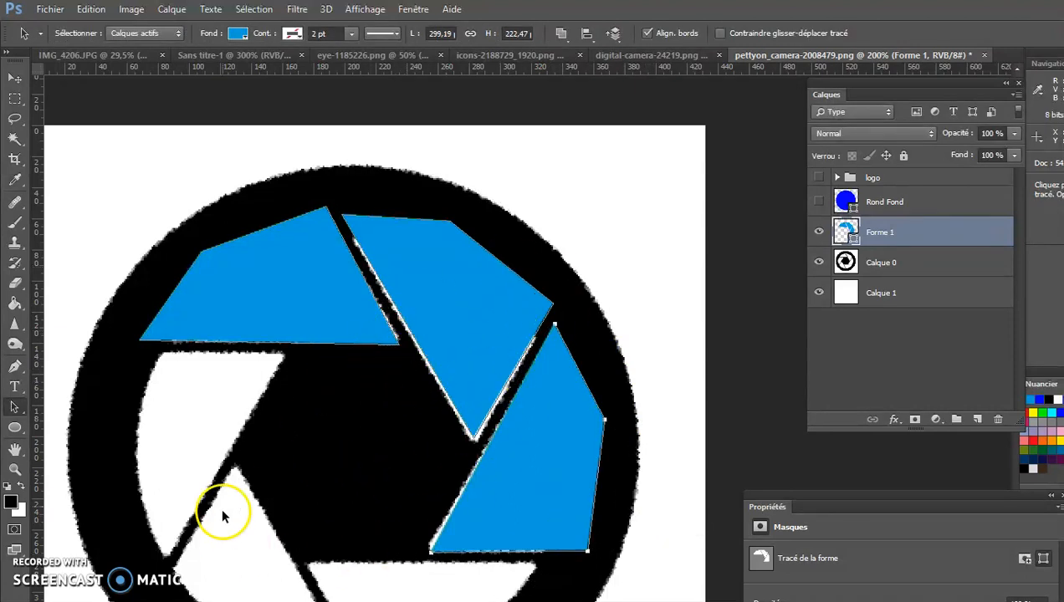
{"action": "left_click", "coordinate": [819, 263]}
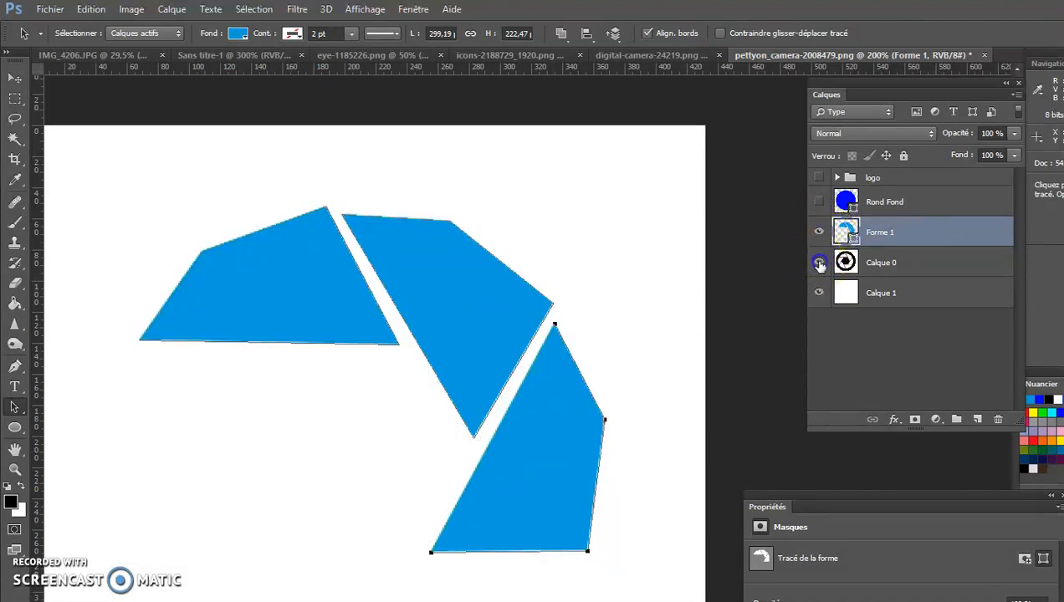
{"action": "left_click", "coordinate": [819, 263]}
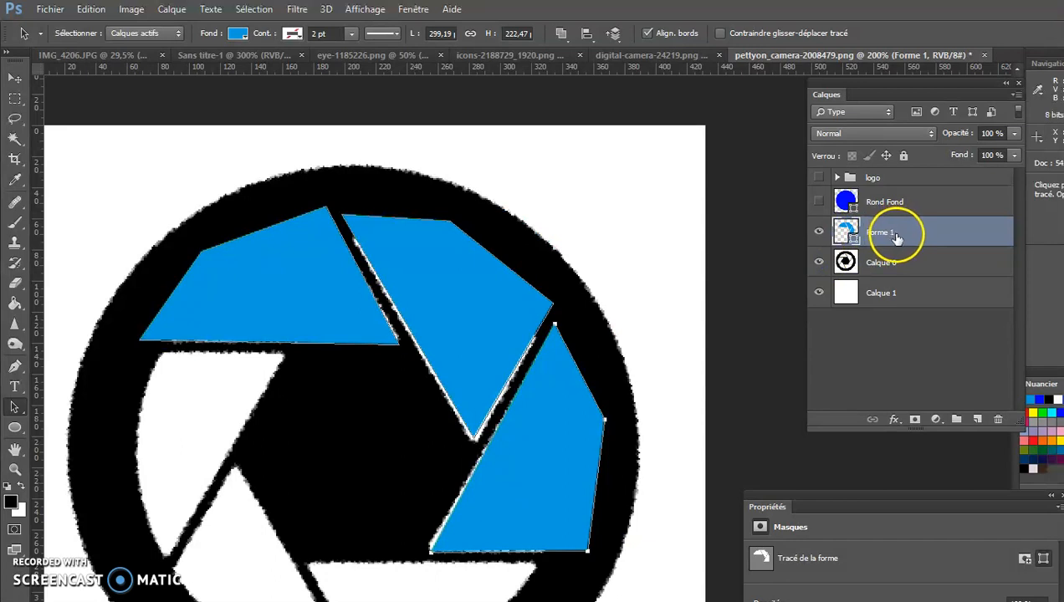
Step: Draw a circle about 344 px wide centred on the icon, with no fill and a black stroke of 6,64 pt
{"action": "left_click", "coordinate": [15, 427]}
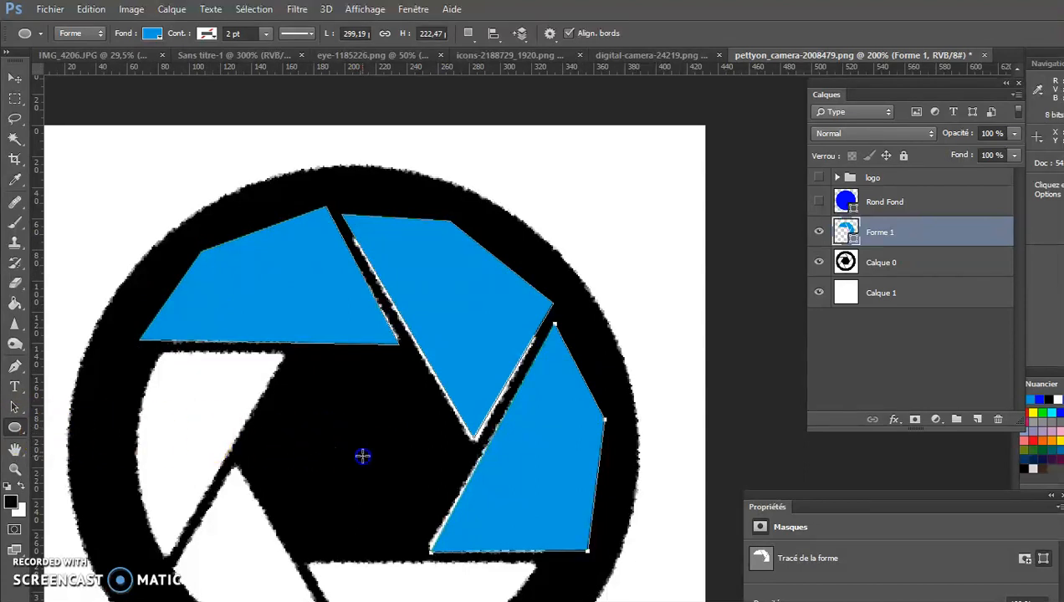
{"action": "left_click_drag", "start_coordinate": [363, 454], "coordinate": [105, 126]}
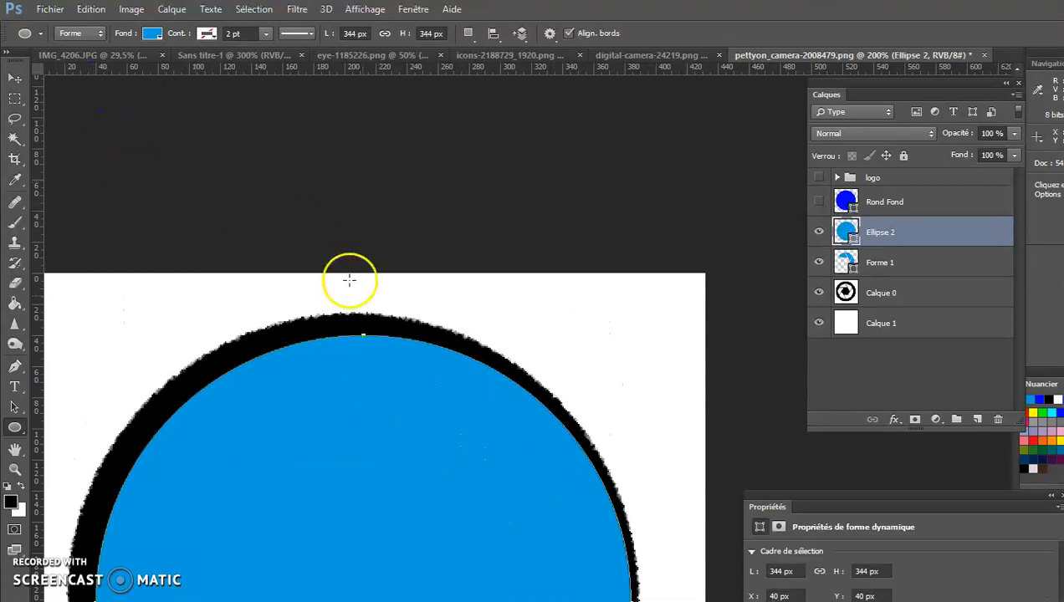
{"action": "left_click", "coordinate": [152, 35]}
{"action": "left_click", "coordinate": [64, 64]}
{"action": "left_click", "coordinate": [207, 36]}
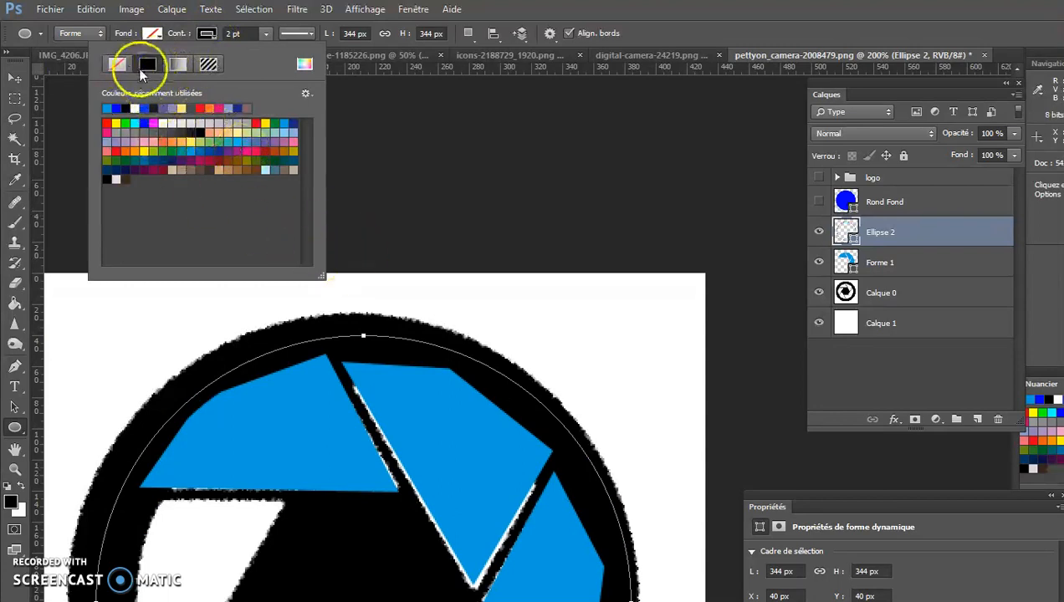
{"action": "left_click", "coordinate": [267, 32]}
{"action": "mouse_move", "coordinate": [264, 50]}
{"action": "left_mouse_down"}
{"action": "mouse_move", "coordinate": [288, 50]}
{"action": "mouse_move", "coordinate": [273, 55]}
{"action": "left_mouse_up"}
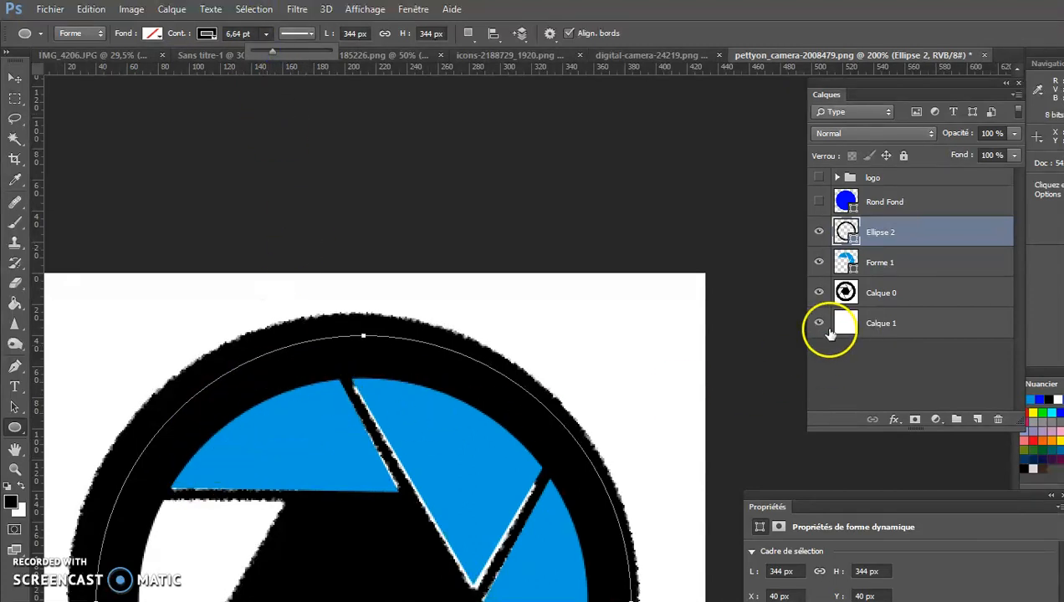
Step: Hide Calque 0, then place the Rond Fond layer below Forme 1 and make it visible
{"action": "left_click", "coordinate": [819, 293]}
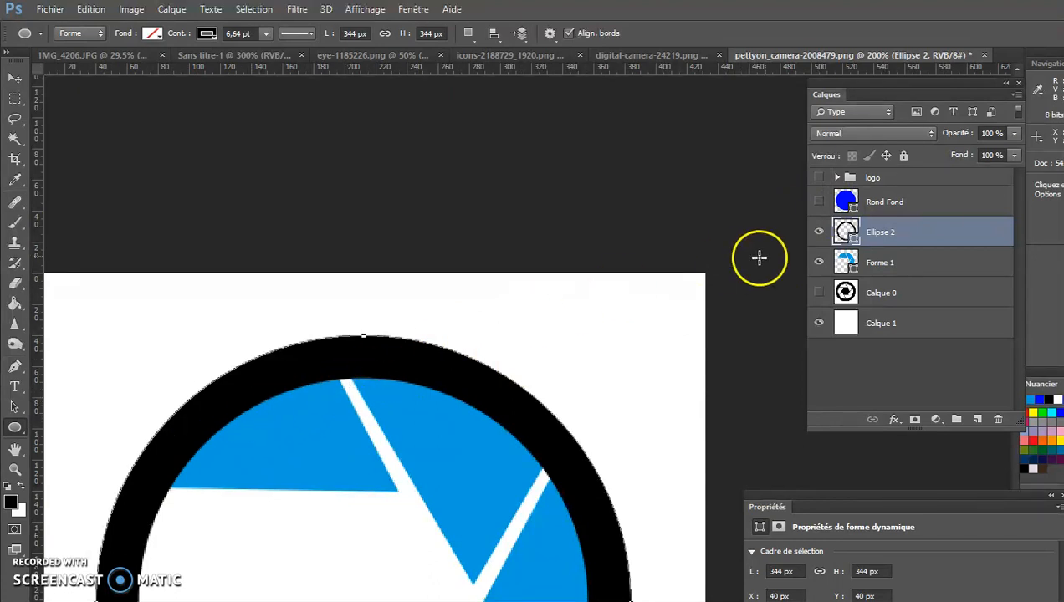
{"action": "left_click", "coordinate": [890, 202]}
{"action": "left_click_drag", "start_coordinate": [900, 202], "coordinate": [928, 263]}
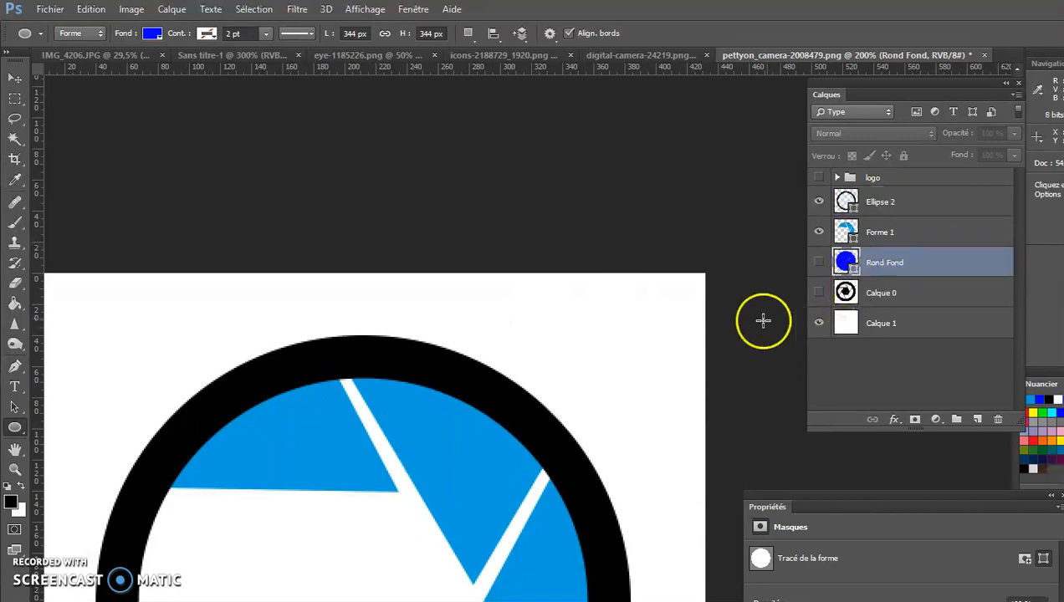
{"action": "left_click", "coordinate": [818, 263]}
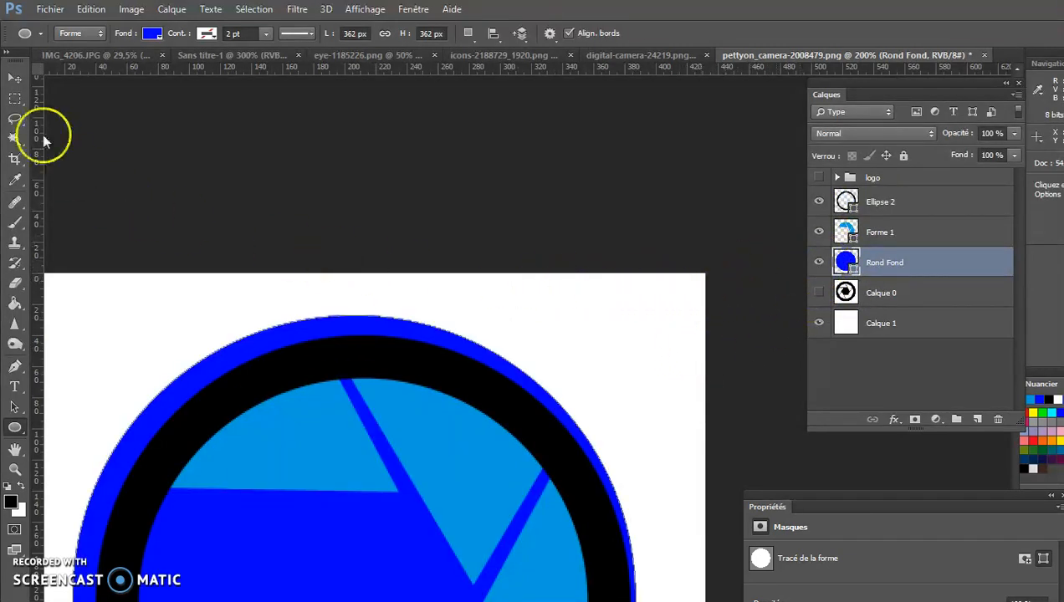
Step: Align the Ellipse 2 and Rond Fond layers on their vertical and horizontal centres
{"action": "left_click", "coordinate": [16, 81]}
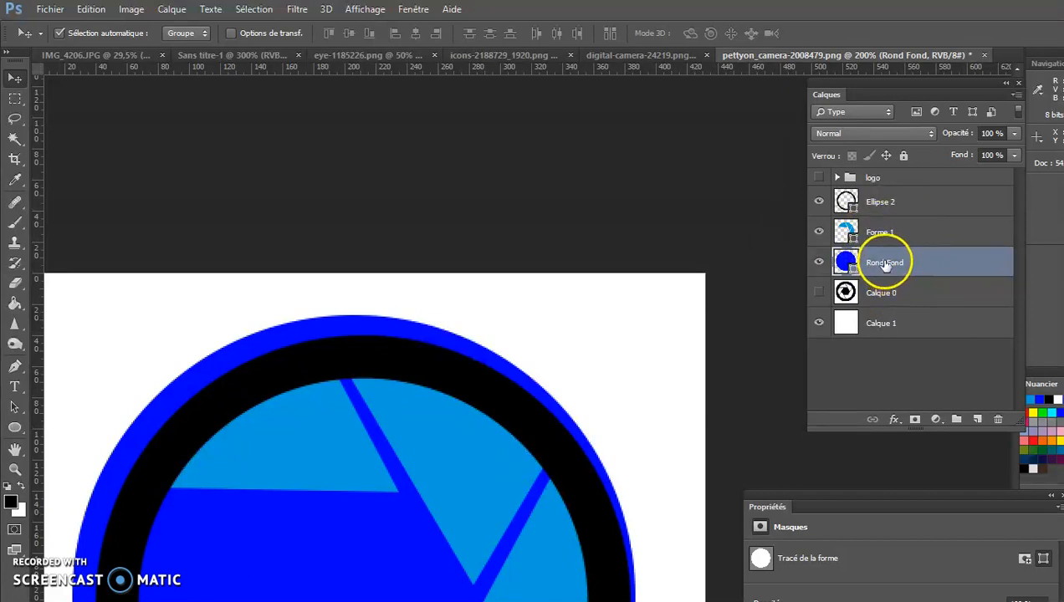
{"action": "left_click", "coordinate": [888, 204], "text": "ctrl"}
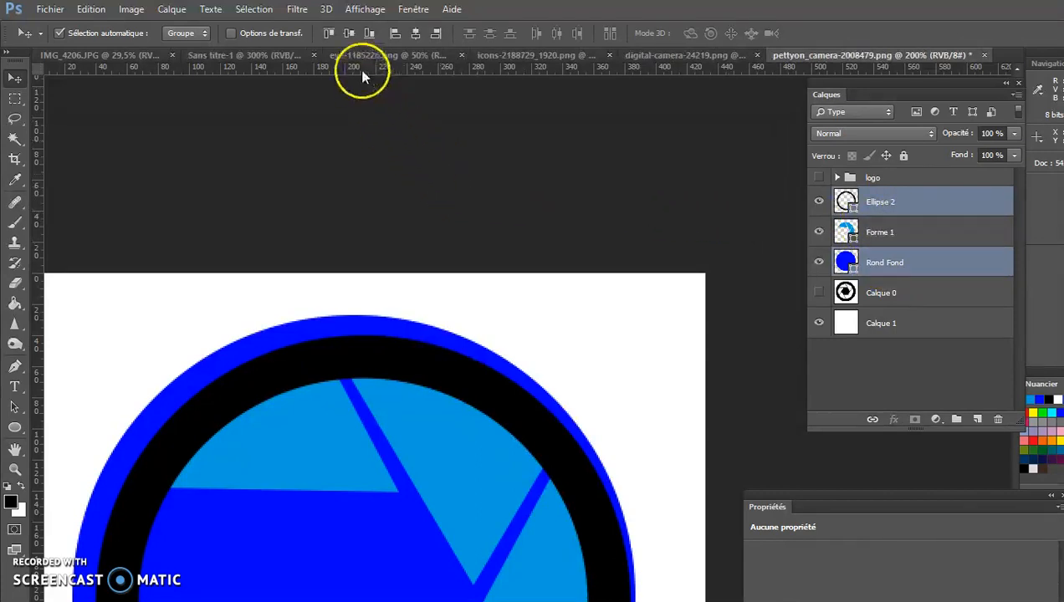
{"action": "left_click", "coordinate": [350, 33]}
{"action": "left_click", "coordinate": [413, 34]}
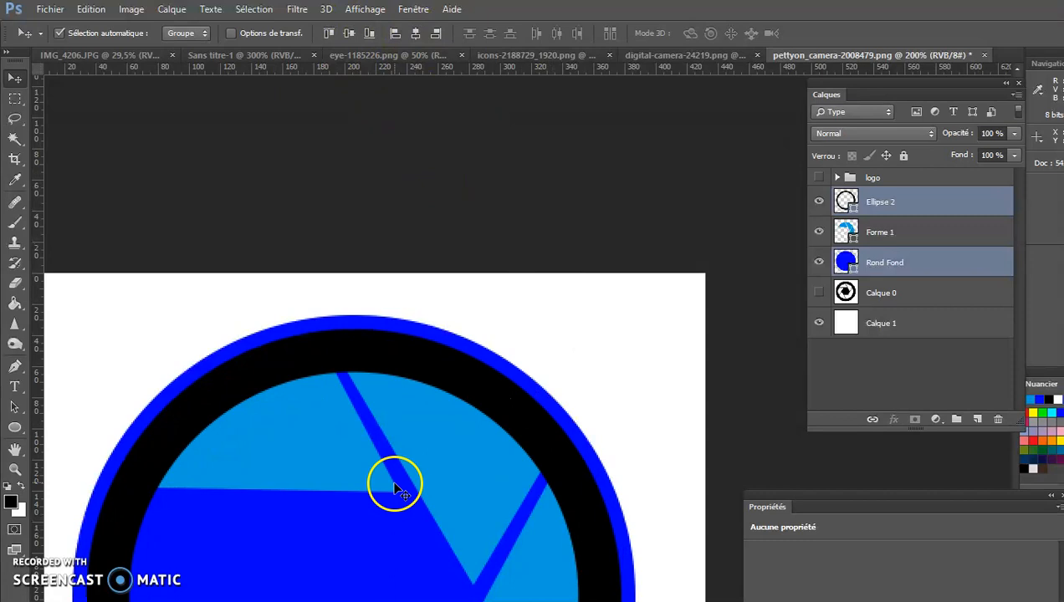
Step: Show the logo group and hide the Ellipse 2, Forme 1 and Rond Fond layers
{"action": "left_click_drag", "start_coordinate": [392, 436], "coordinate": [475, 224]}
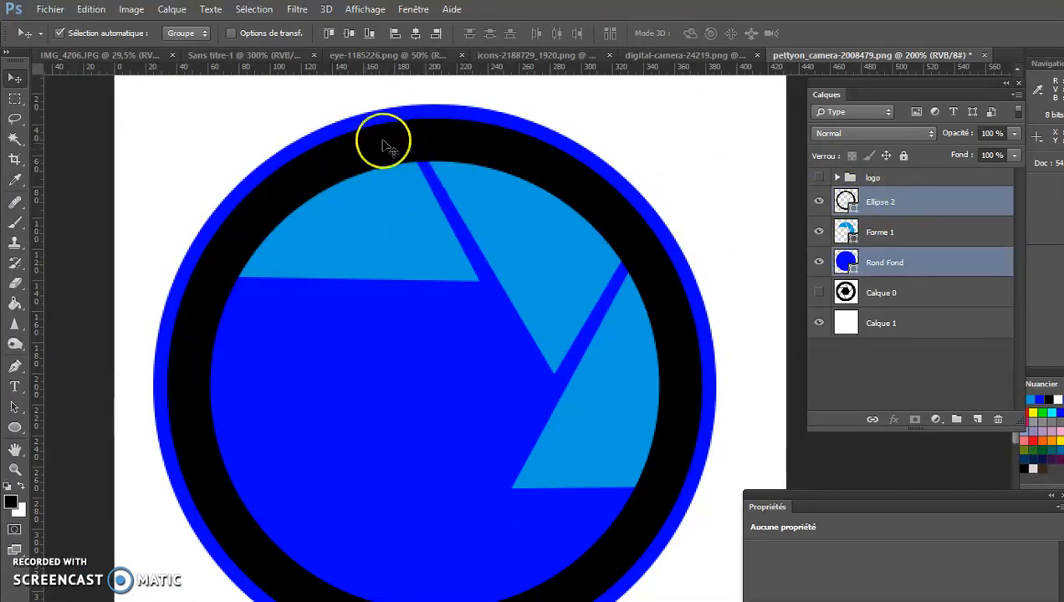
{"action": "key", "text": "ctrl+minus"}
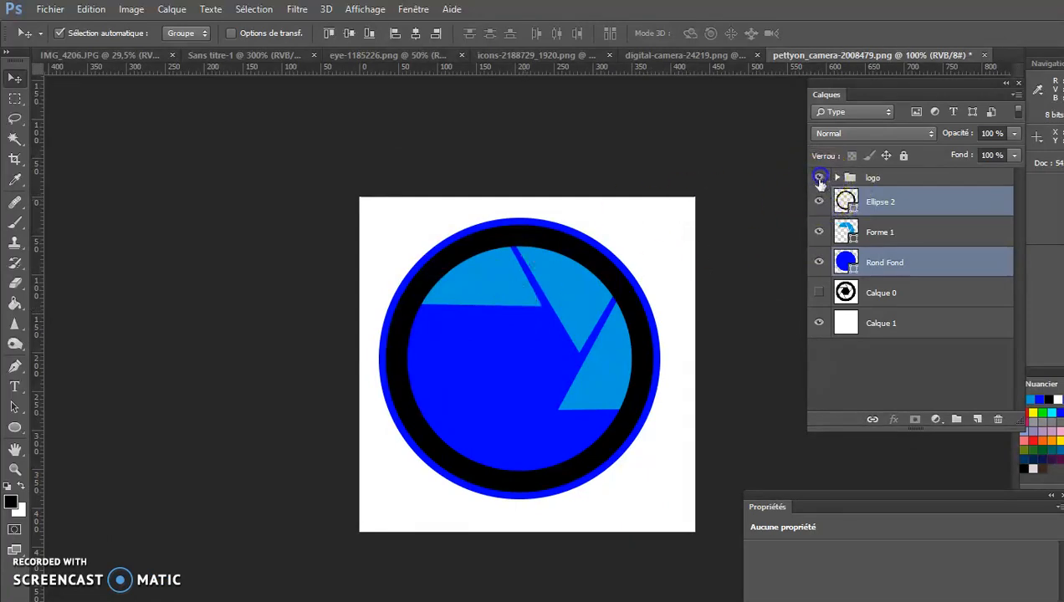
{"action": "left_click", "coordinate": [819, 178]}
{"action": "left_click", "coordinate": [819, 262]}
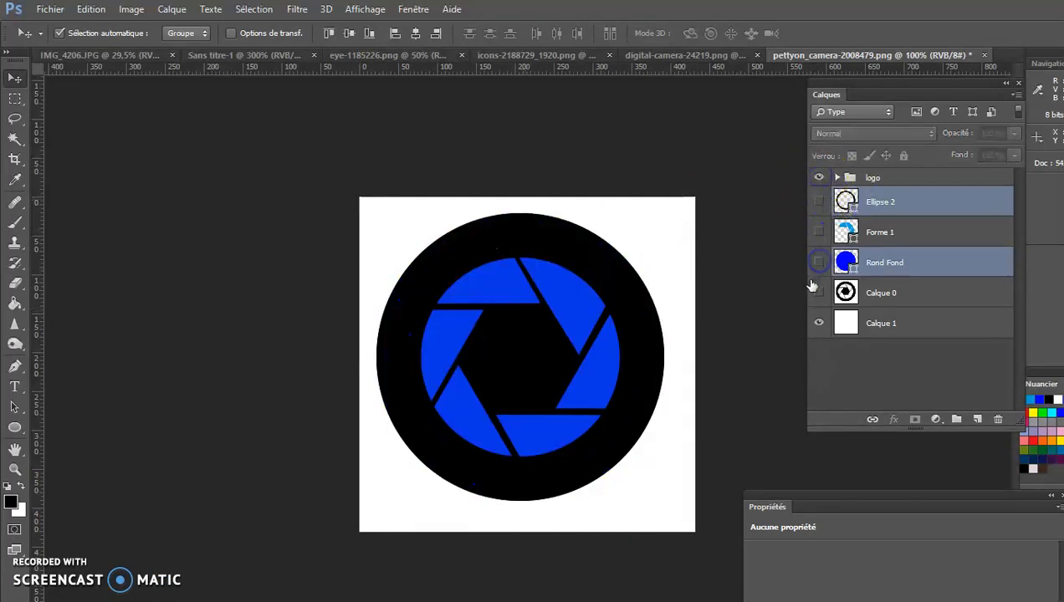
Step: Examine the logo group's diaph layer by hiding and restoring Ellipse 1 copie and Ellipse 1, and display its blade paths
{"action": "left_click", "coordinate": [837, 179]}
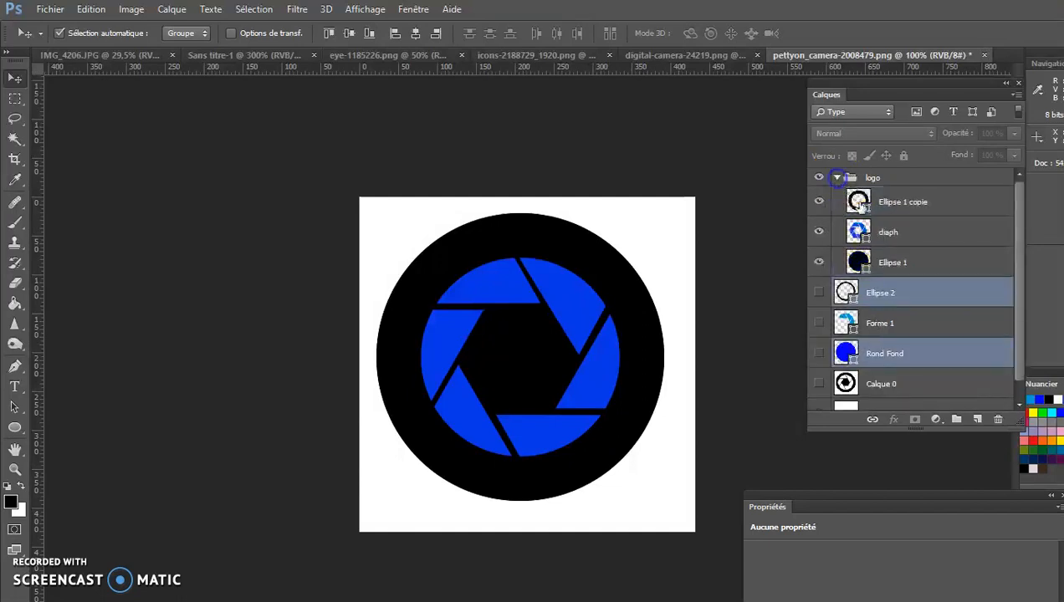
{"action": "left_click", "coordinate": [892, 232]}
{"action": "left_click", "coordinate": [819, 201]}
{"action": "left_click", "coordinate": [819, 262]}
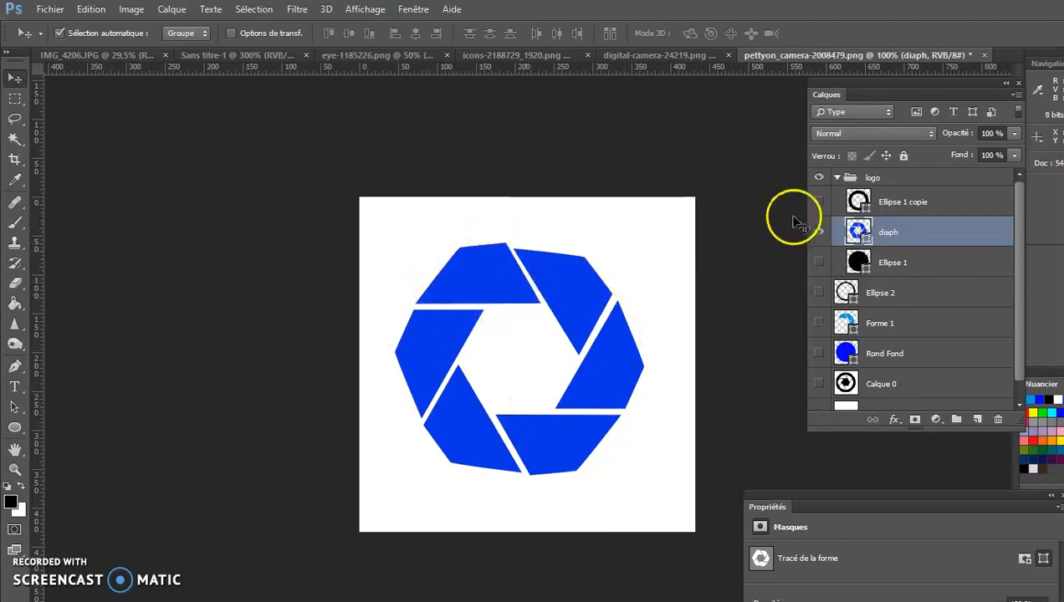
{"action": "left_click", "coordinate": [819, 202]}
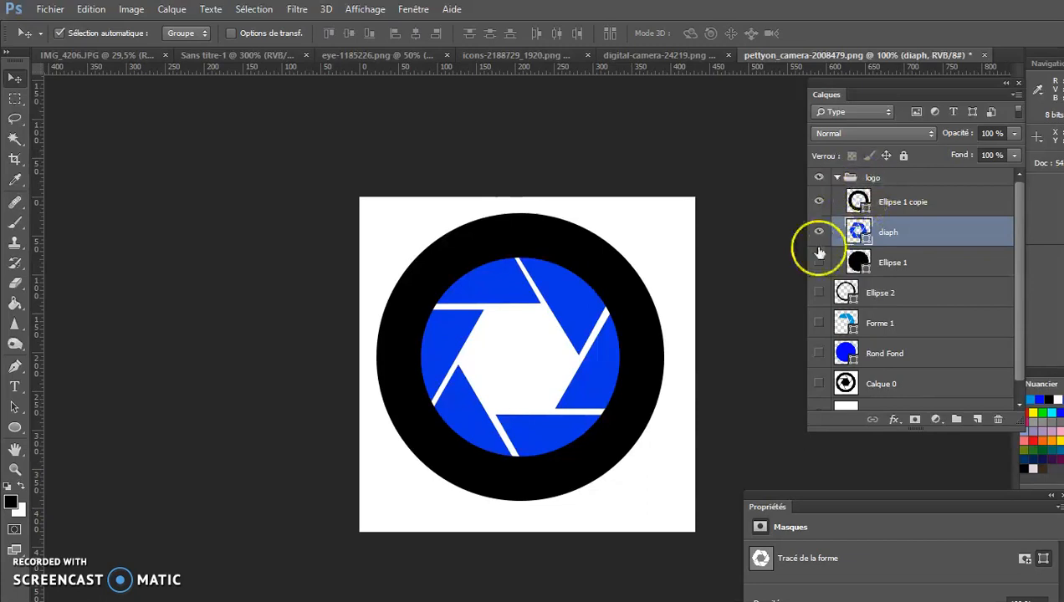
{"action": "left_click", "coordinate": [819, 261]}
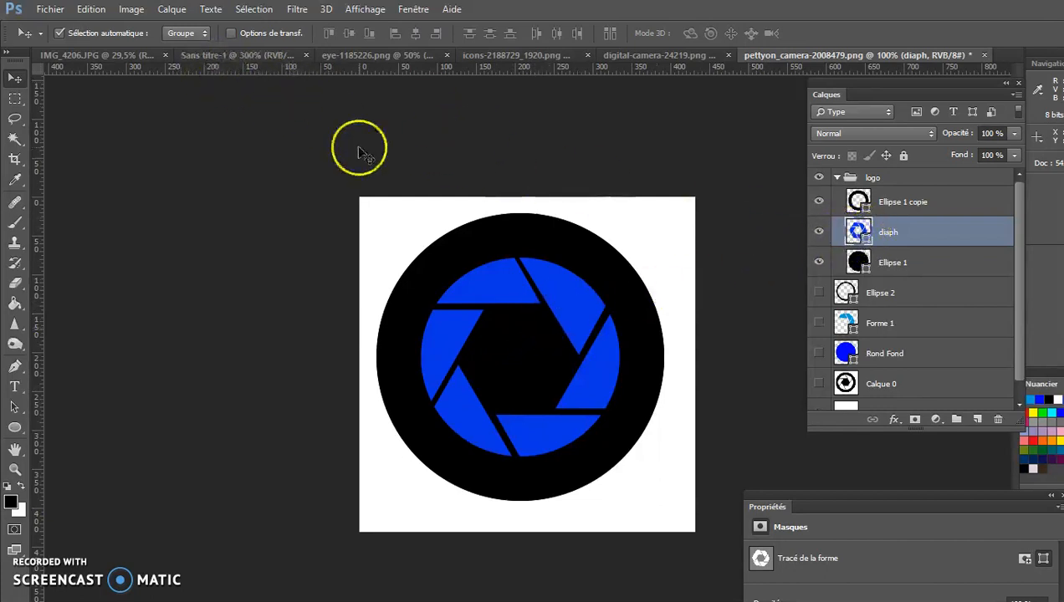
{"action": "left_click", "coordinate": [15, 407]}
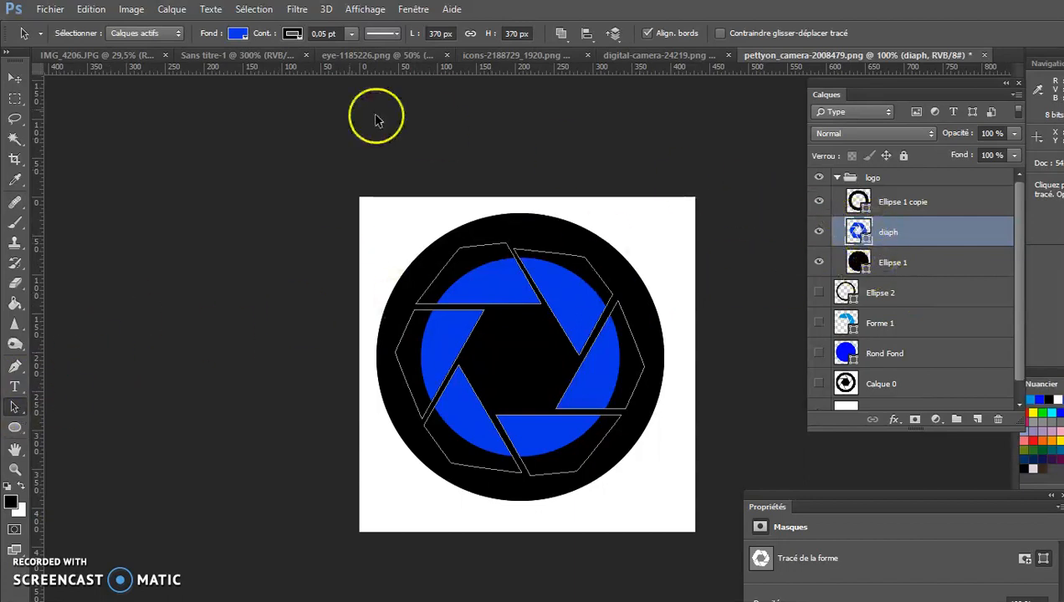
Step: Change the fill of the diaph layer's blade shapes to pink
{"action": "left_click", "coordinate": [238, 34]}
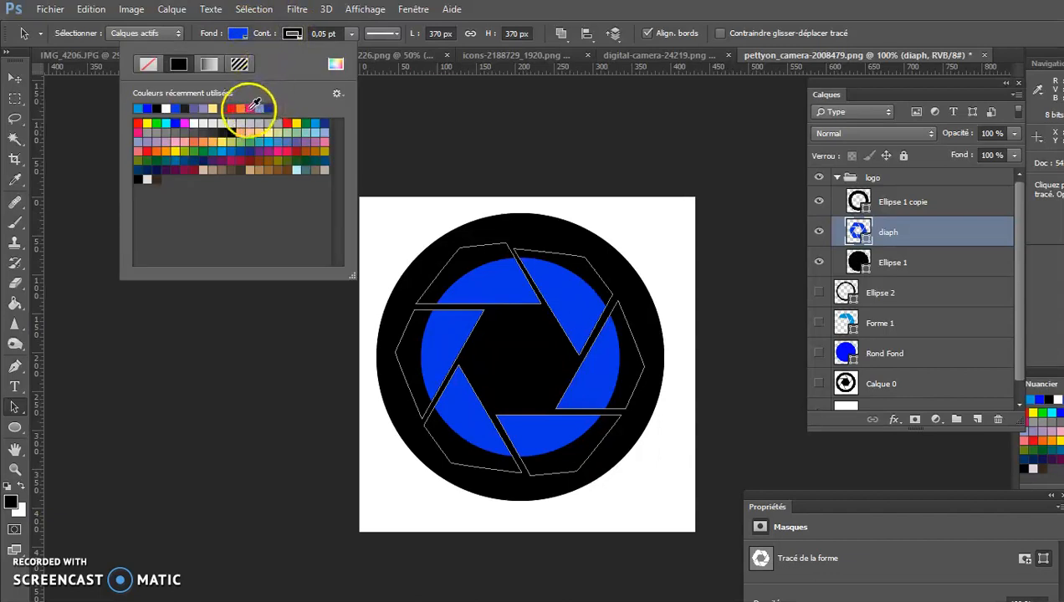
{"action": "left_click", "coordinate": [250, 108]}
{"action": "left_click", "coordinate": [14, 78]}
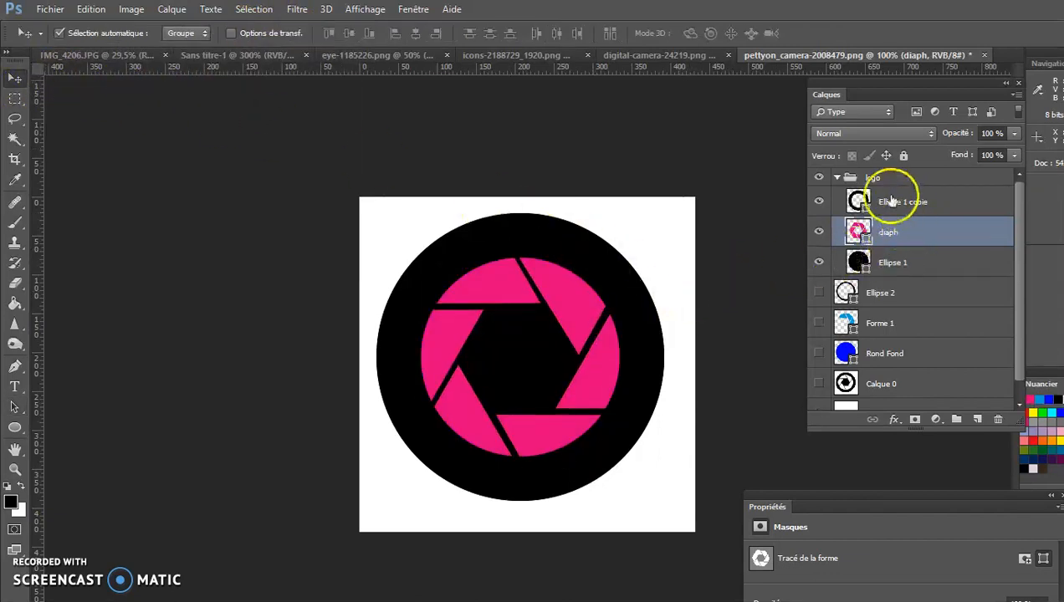
Step: Change the outline colour of the Ellipse 1 copie ring to purple
{"action": "left_click", "coordinate": [853, 202]}
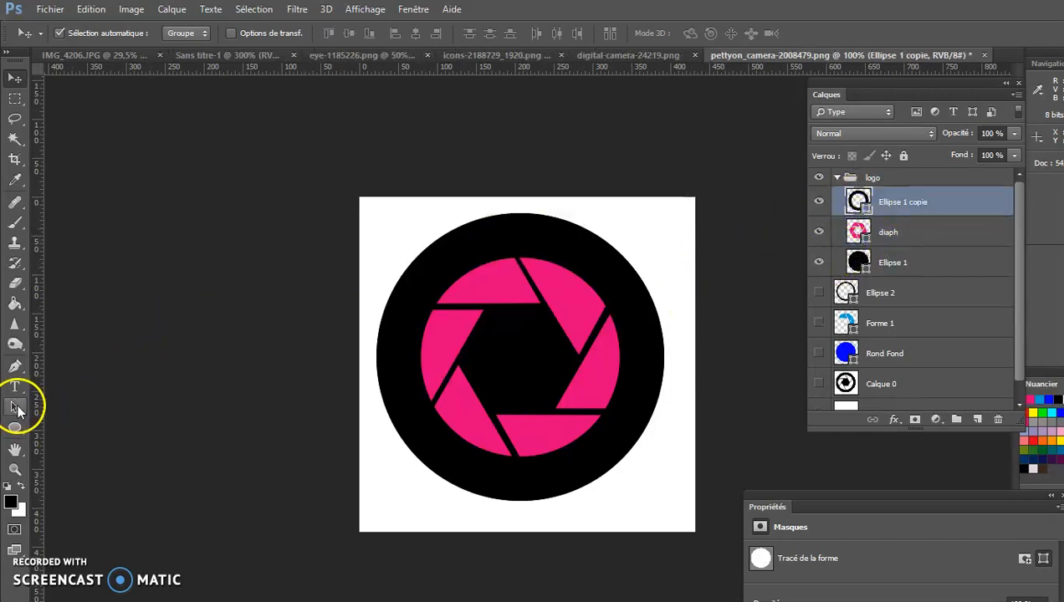
{"action": "left_click", "coordinate": [14, 407]}
{"action": "left_click", "coordinate": [293, 35]}
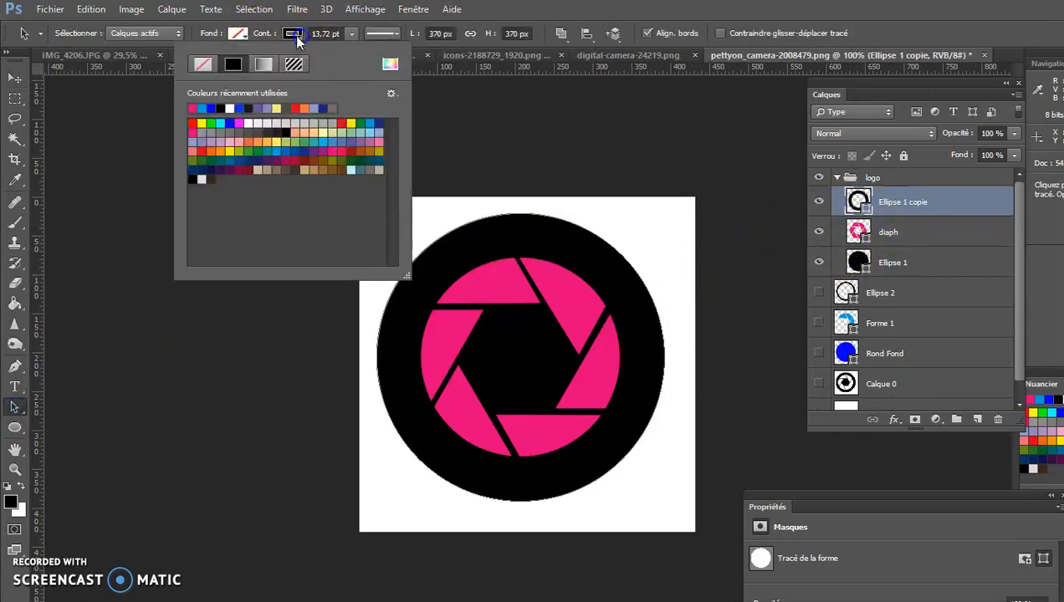
{"action": "left_click", "coordinate": [324, 151]}
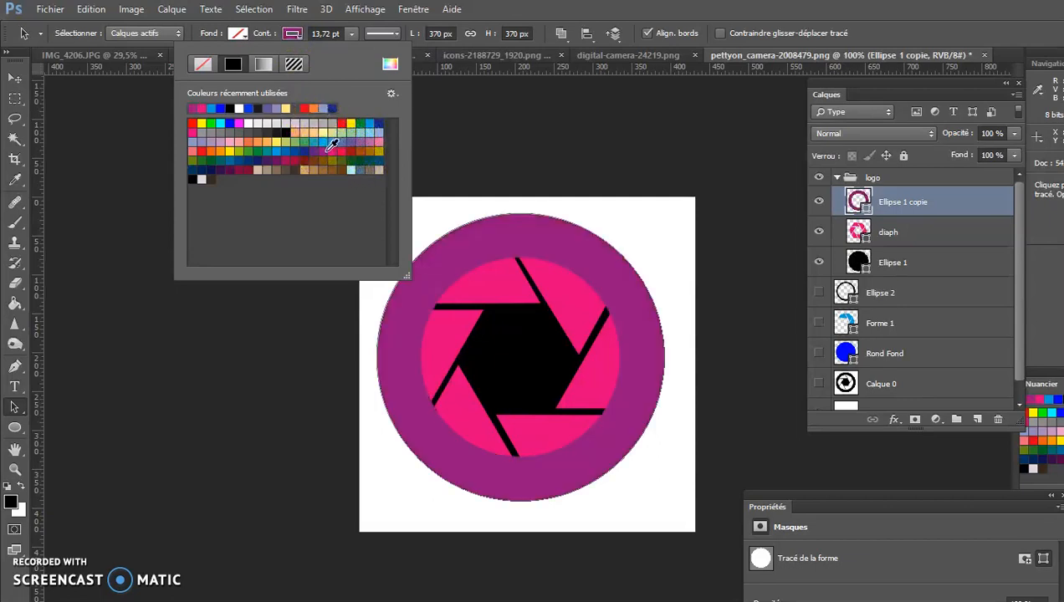
{"action": "left_click", "coordinate": [14, 78]}
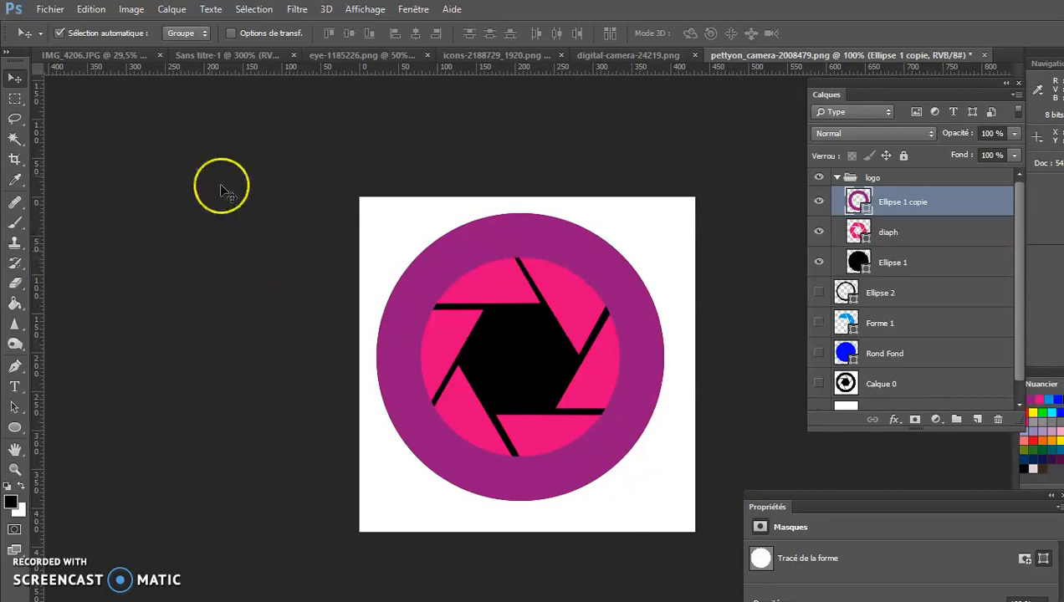
Step: Resize the image to a width of 3000 pixels and fit the whole logo in view
{"action": "left_click", "coordinate": [134, 9]}
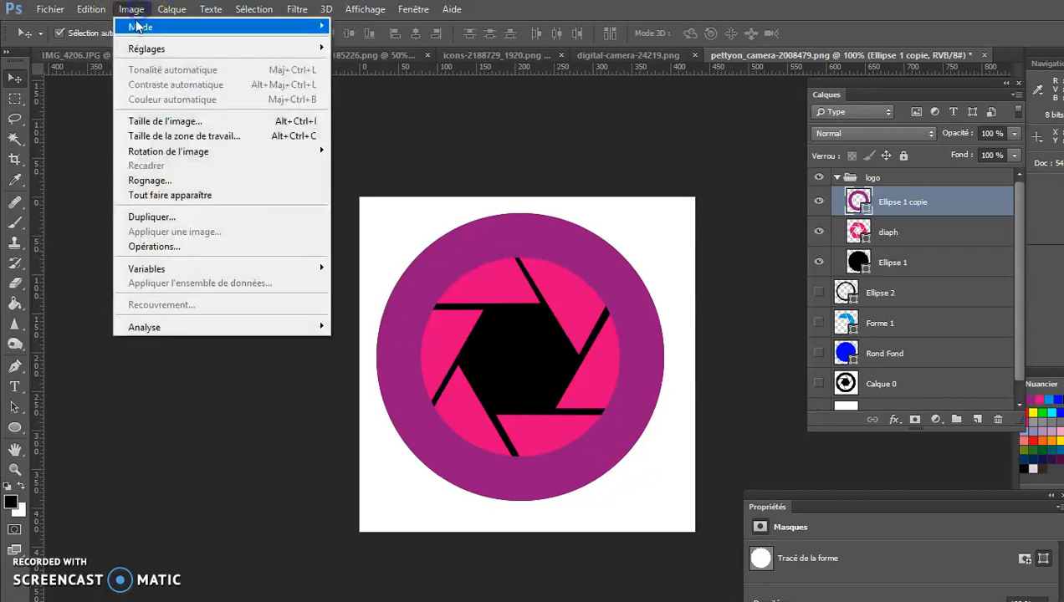
{"action": "left_click", "coordinate": [160, 119]}
{"action": "double_click", "coordinate": [566, 241]}
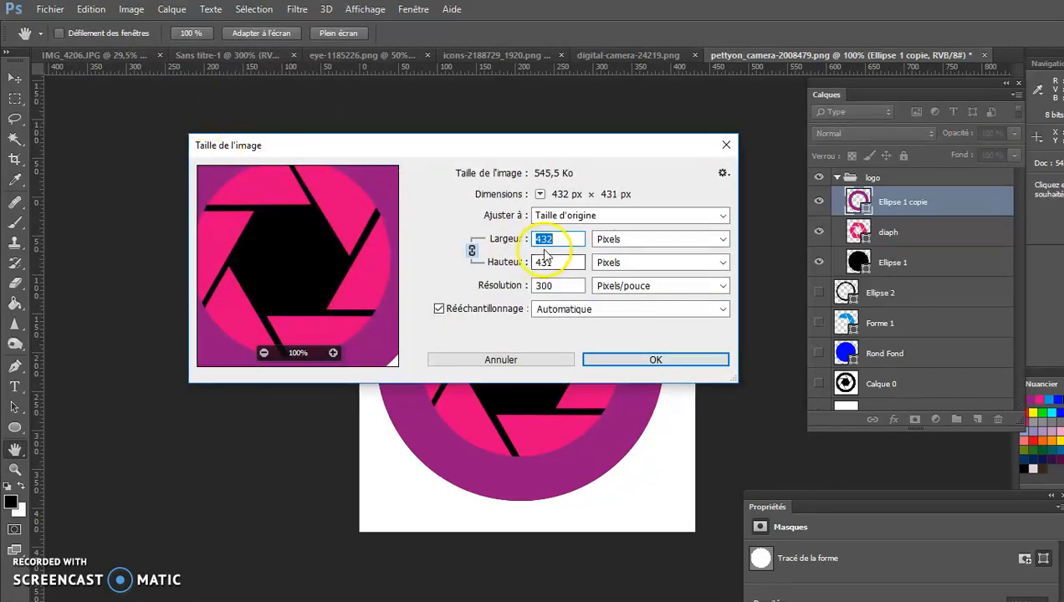
{"action": "type", "text": "3000"}
{"action": "key", "text": "Return"}
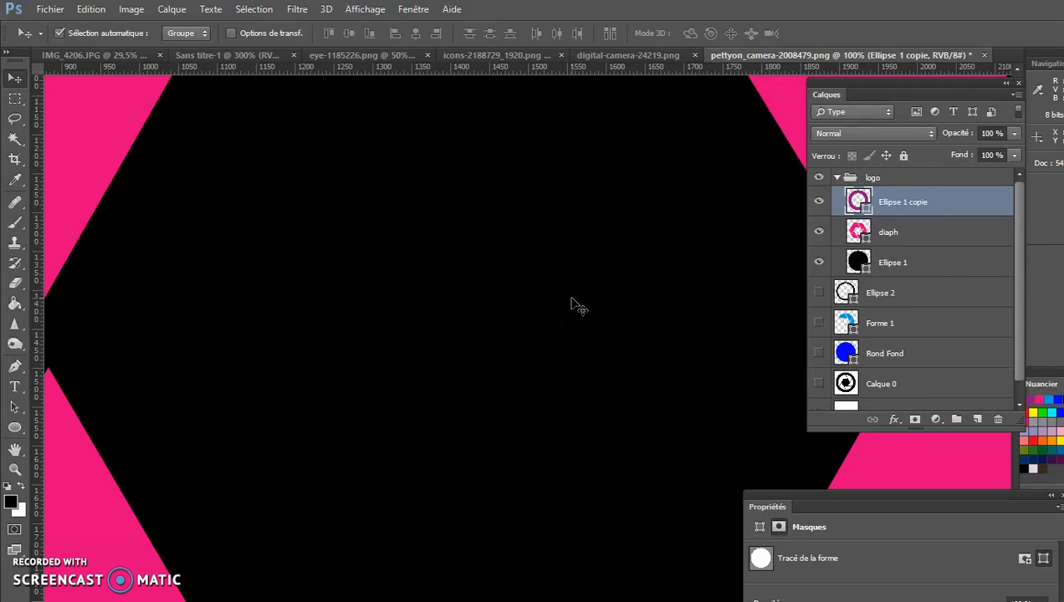
{"action": "key", "text": "ctrl+0"}
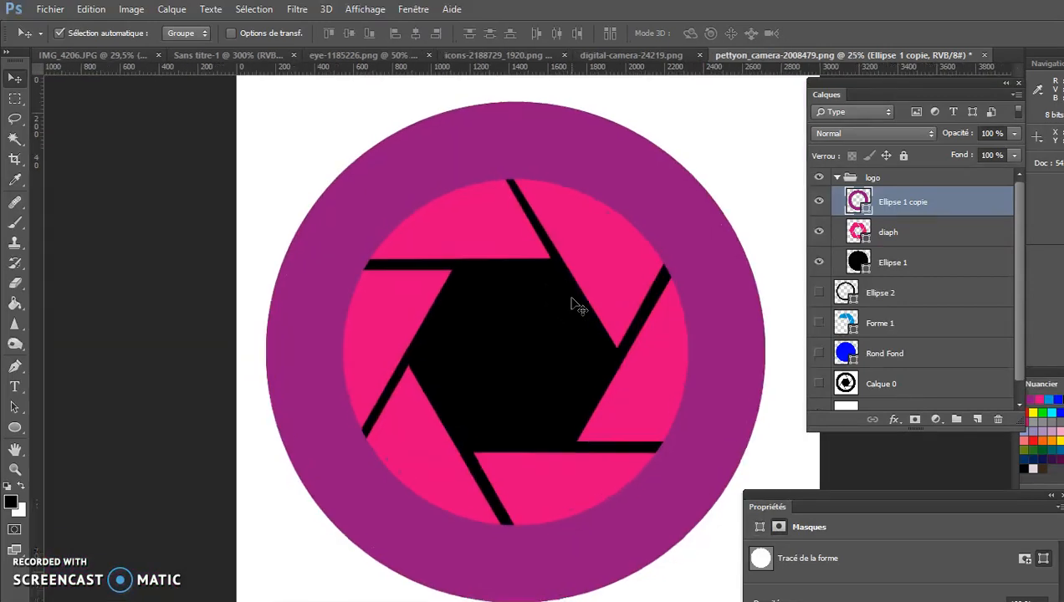
Step: Examine the enlarged logo's edges up close, then hide the logo group and show Calque 0 to compare the original bitmap's edges
{"action": "key", "text": "ctrl+plus"}
{"action": "key", "text": "ctrl+plus"}
{"action": "key", "text": "ctrl+plus"}
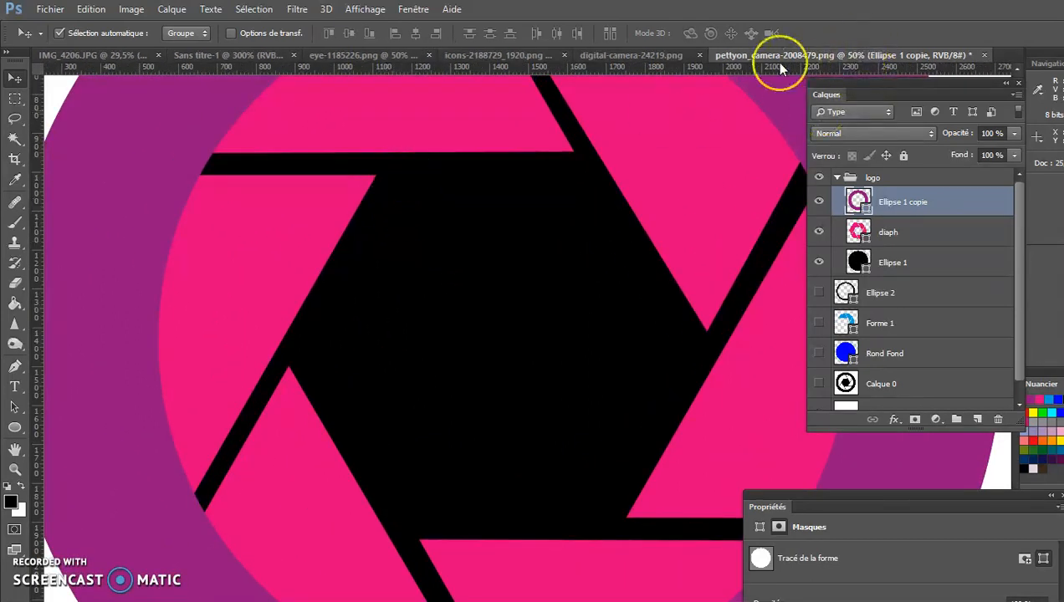
{"action": "key", "text": "ctrl+plus"}
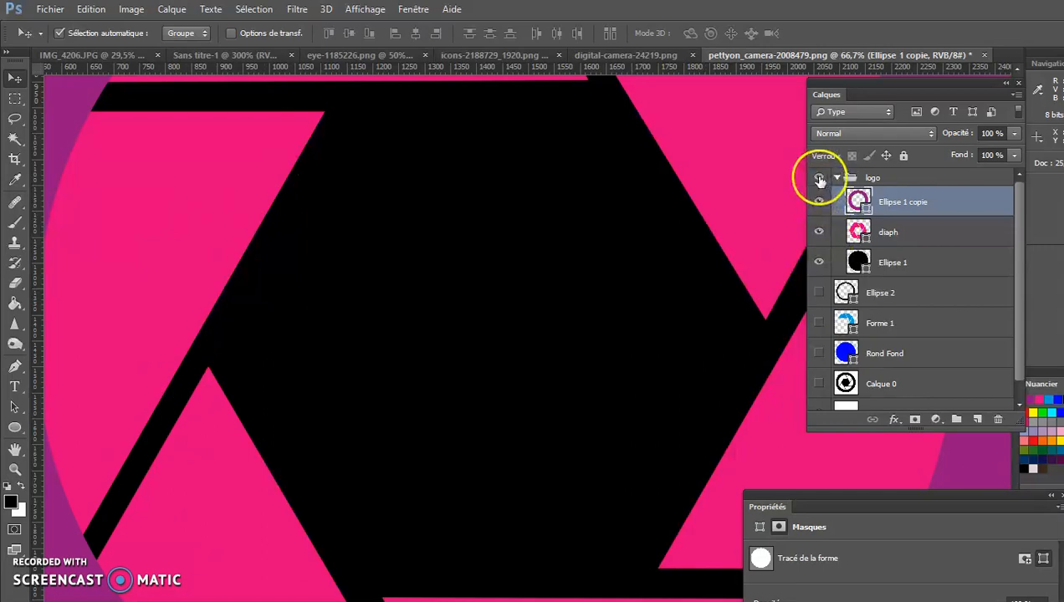
{"action": "left_click", "coordinate": [819, 177]}
{"action": "left_click", "coordinate": [819, 384]}
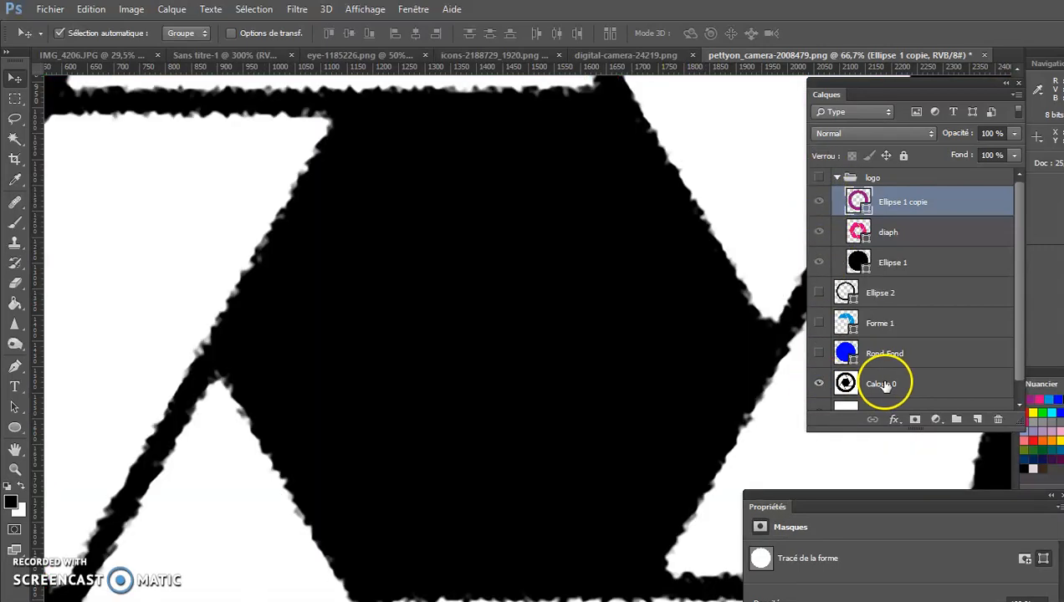
{"action": "left_click", "coordinate": [885, 384]}
{"action": "key", "text": "ctrl+minus"}
{"action": "key", "text": "ctrl+minus"}
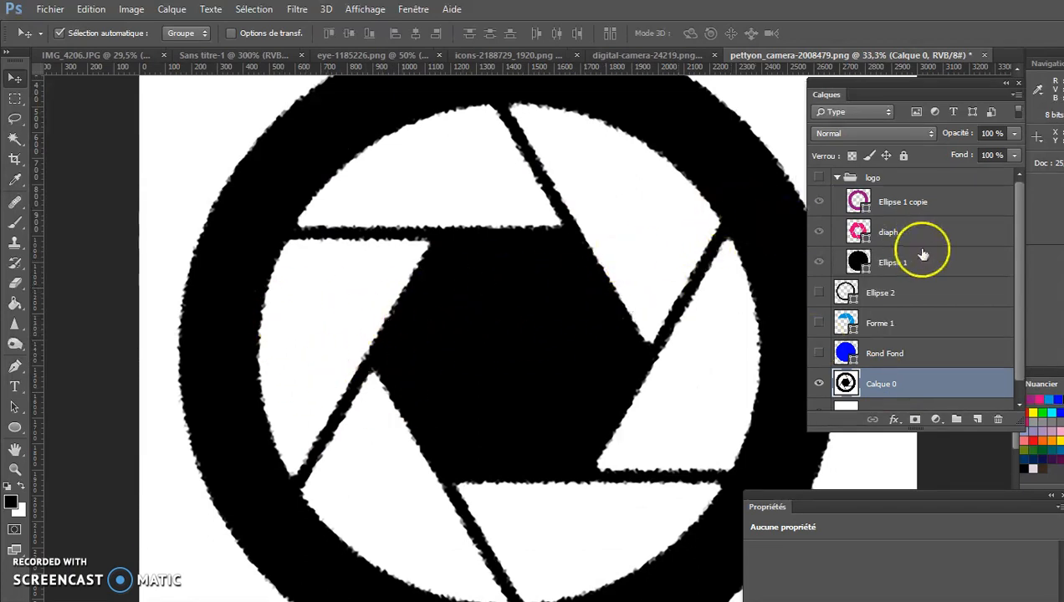
Step: Show the logo group, hide Calque 0 and select the logo group
{"action": "left_click", "coordinate": [819, 177]}
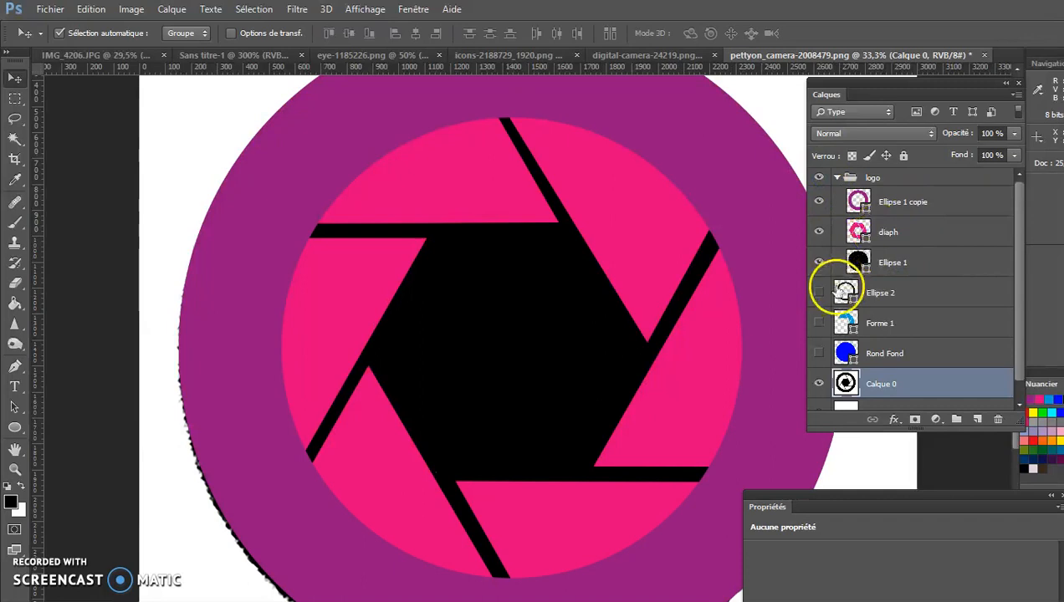
{"action": "left_click", "coordinate": [819, 384]}
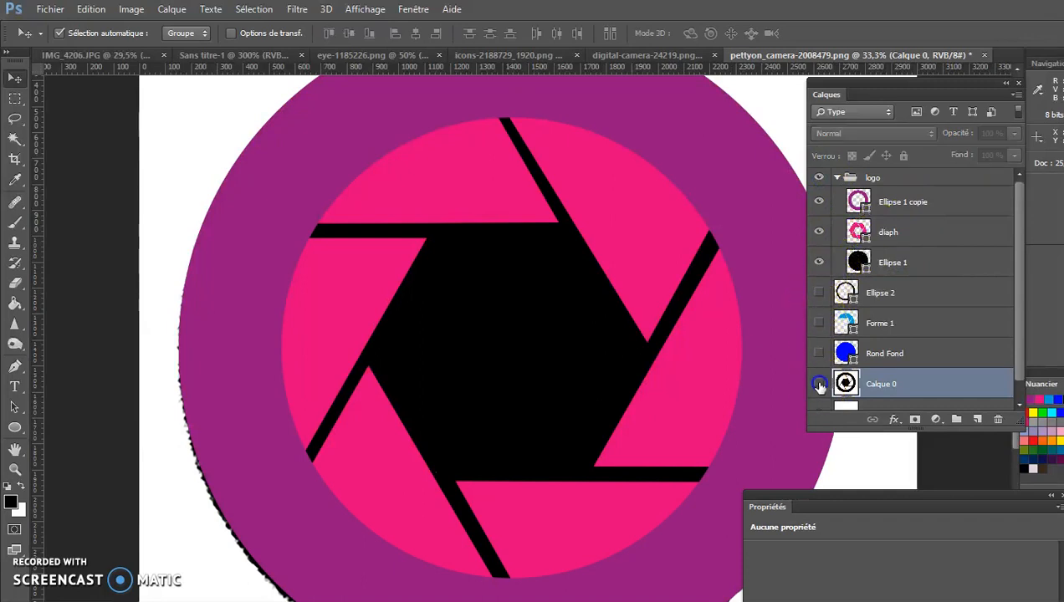
{"action": "left_click", "coordinate": [900, 181]}
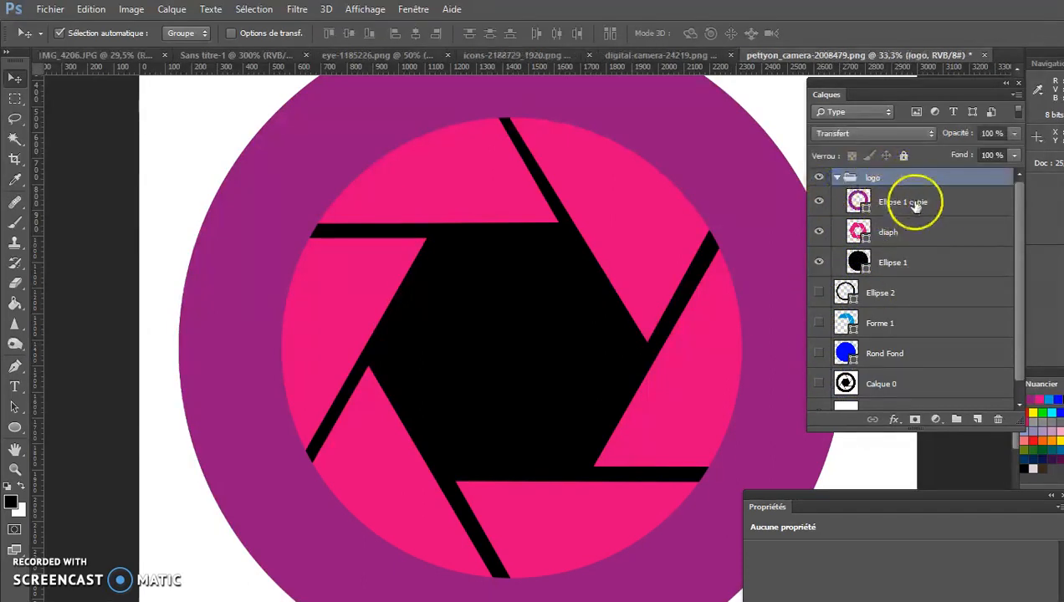
{"action": "key", "text": "ctrl+minus"}
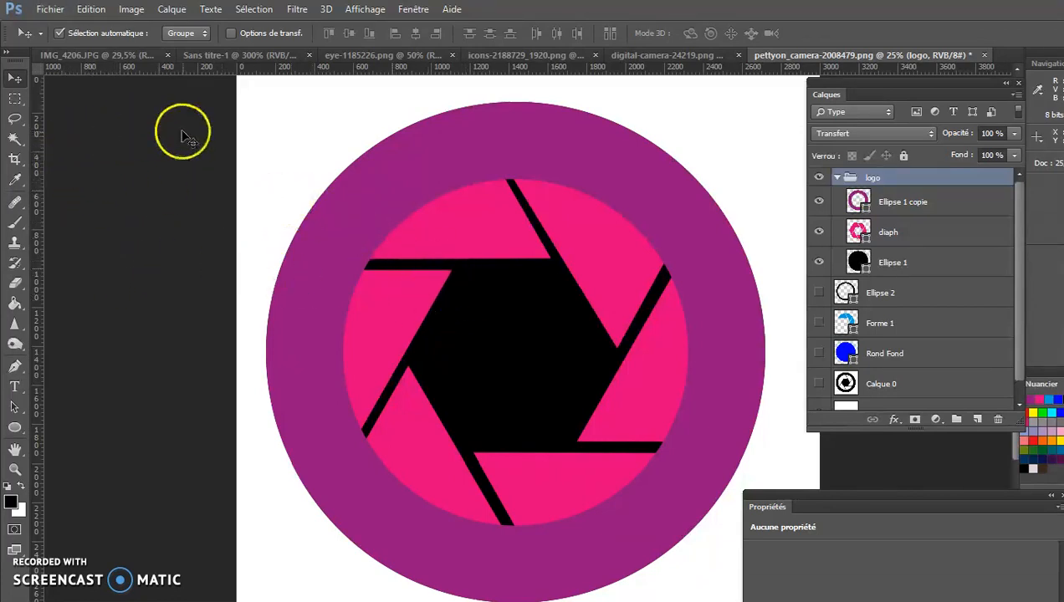
{"action": "left_click", "coordinate": [208, 195]}
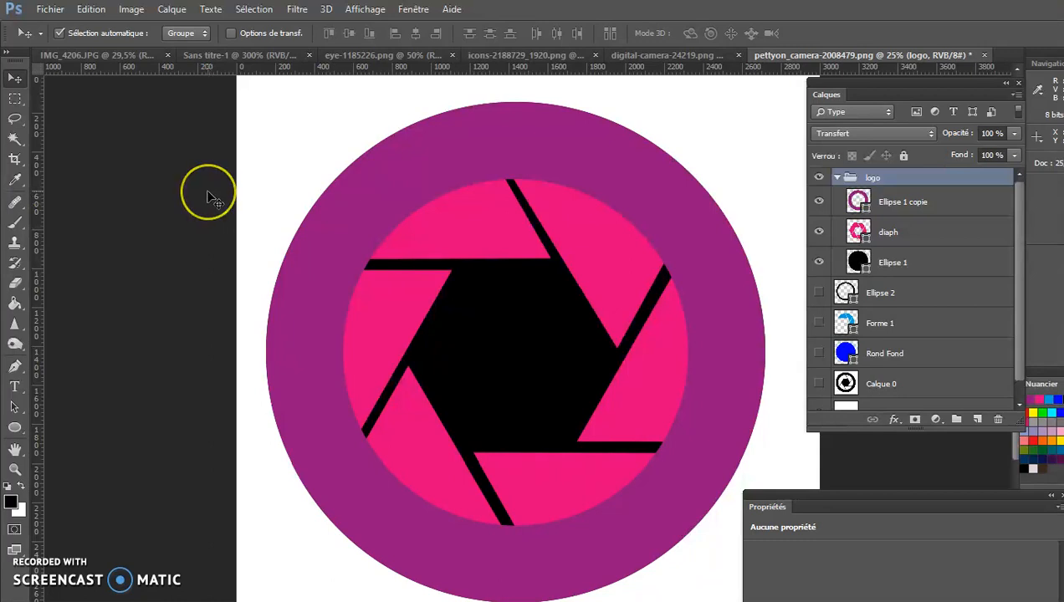